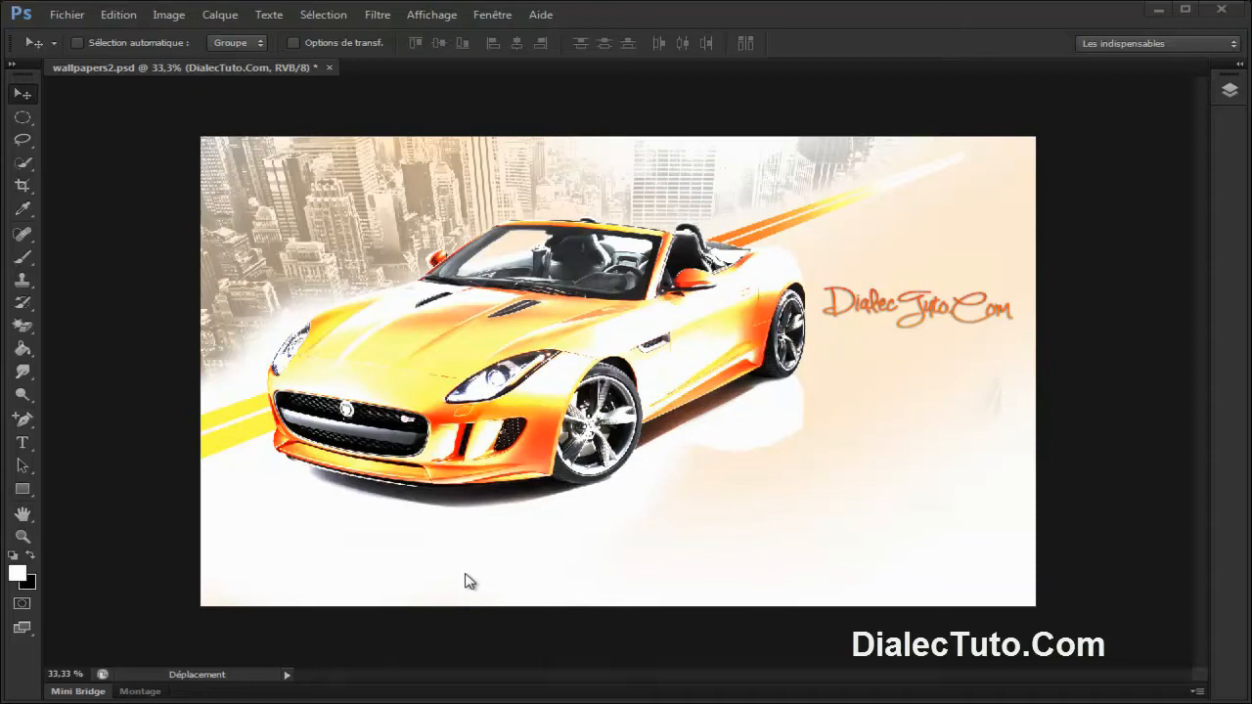
Step: Open the car image _voiture.jpg from the desktop's _images folder in Adobe Photoshop CS6
left_click(1158, 9)
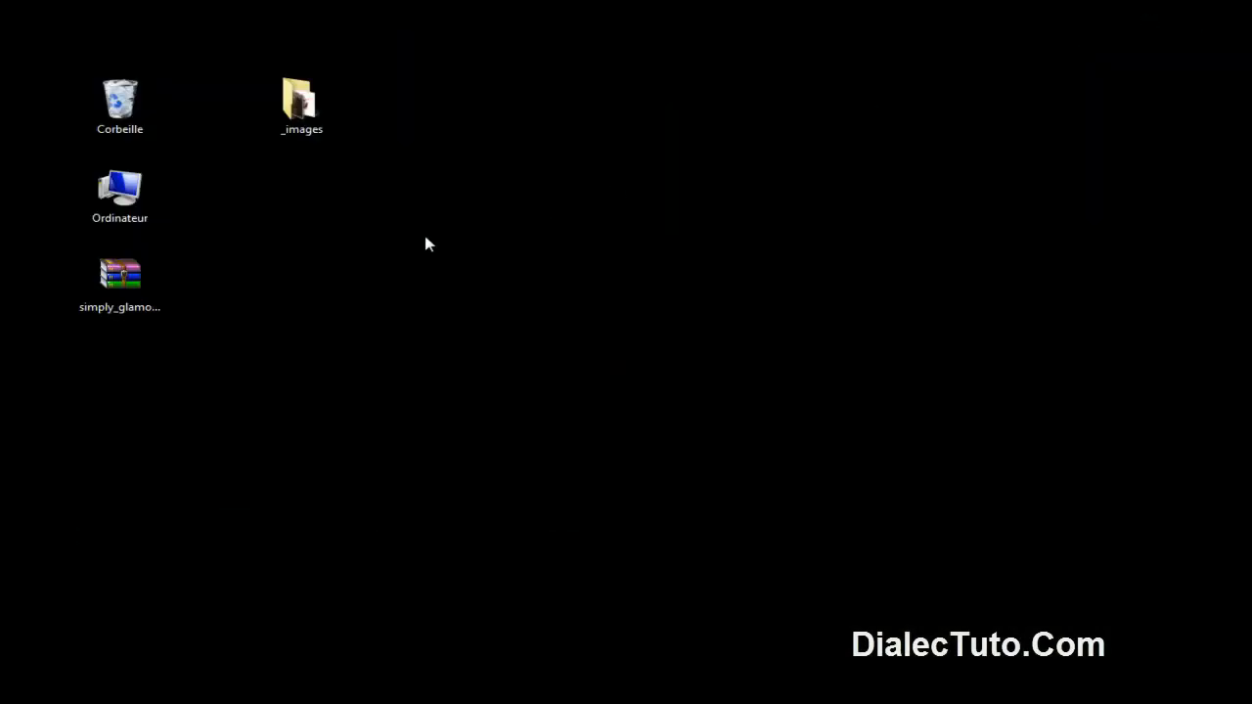
left_click_drag(301, 129, 274, 142)
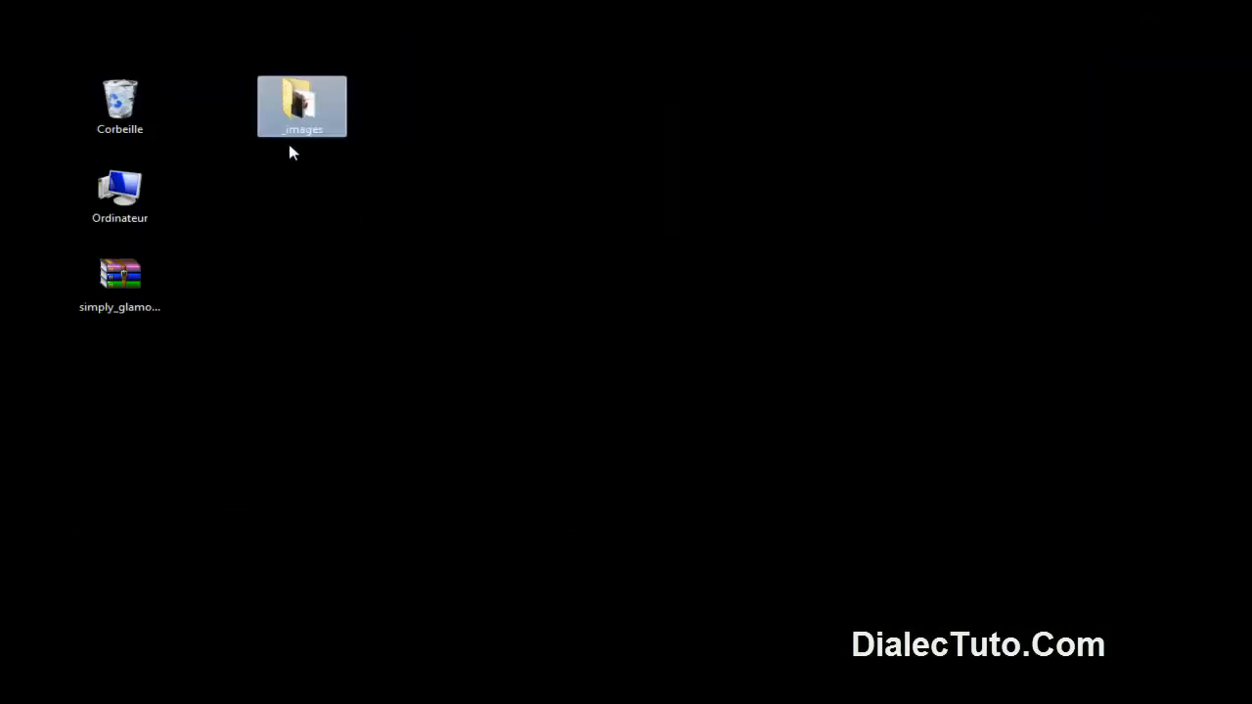
double_click(294, 117)
right_click(508, 159)
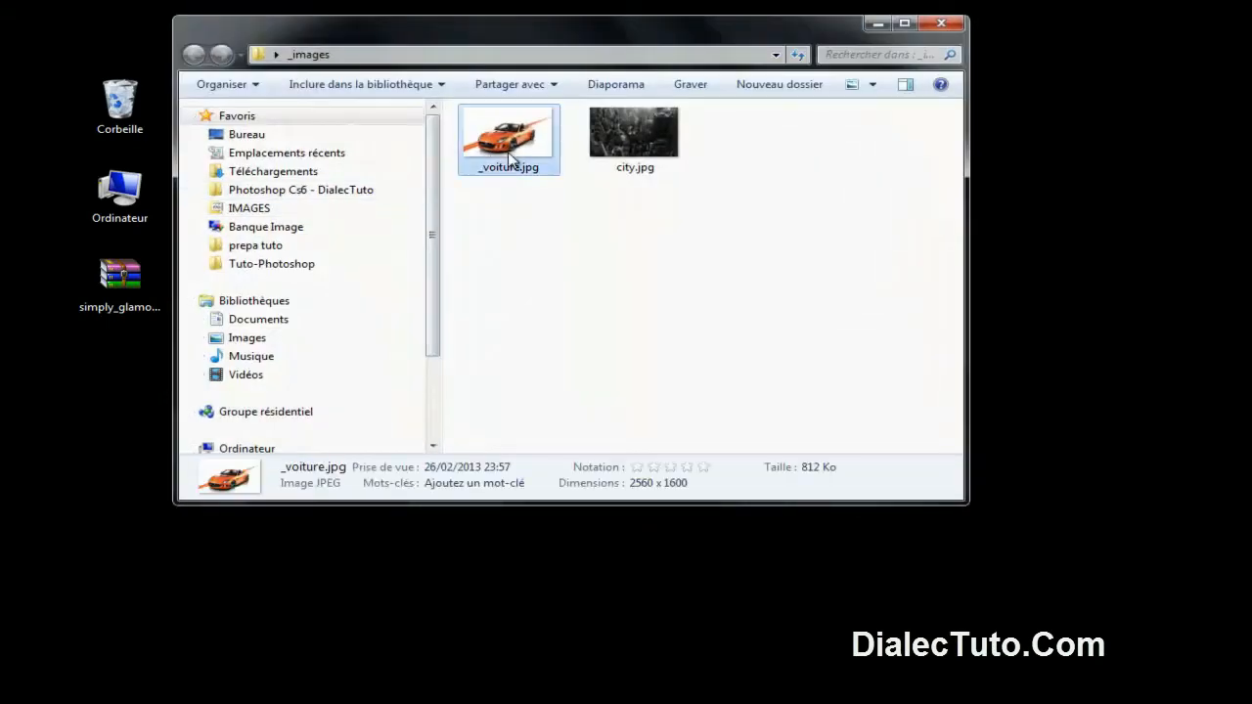
mouse_move(842, 423)
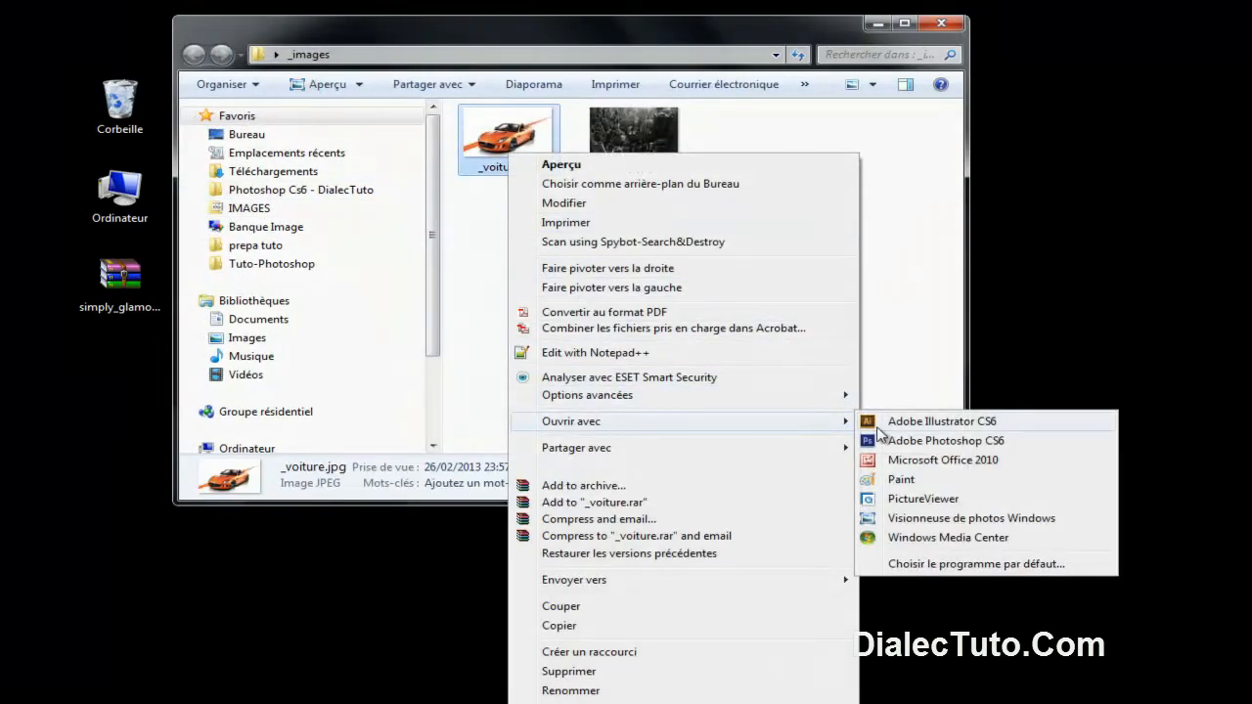
left_click(934, 442)
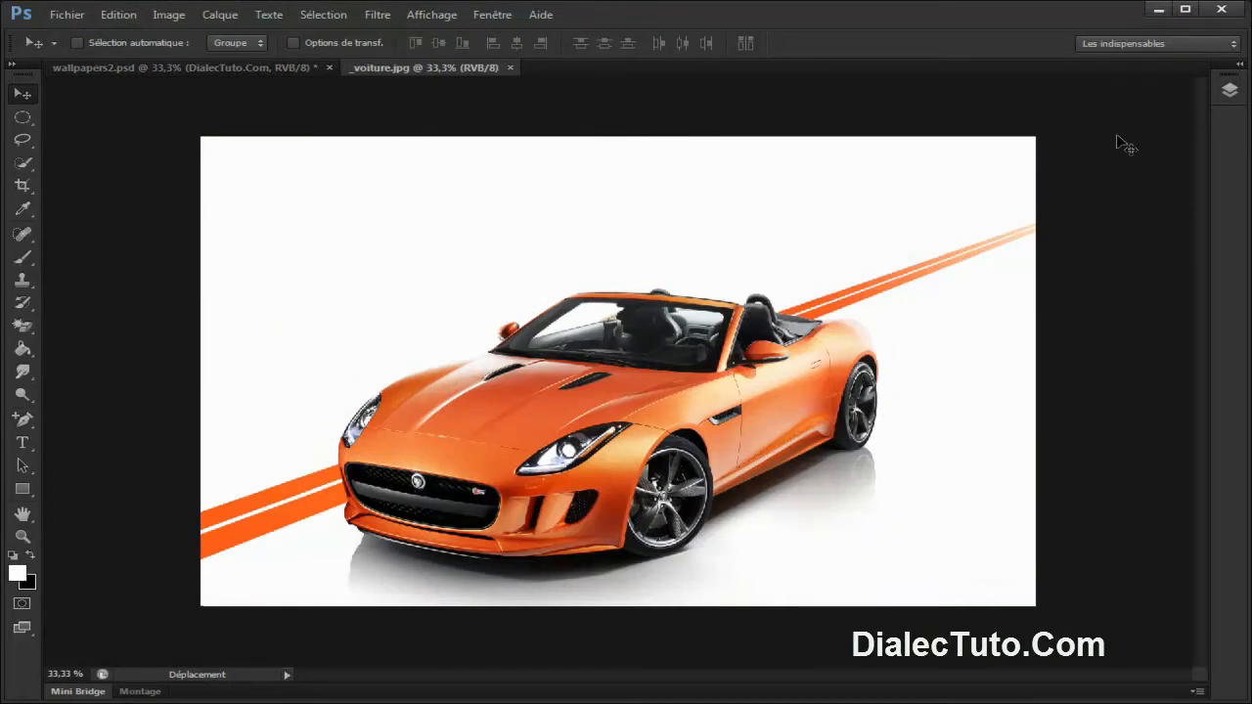
Step: Erase the white background around the car with the Magic Eraser at a tolerance of 4
left_click(1230, 86)
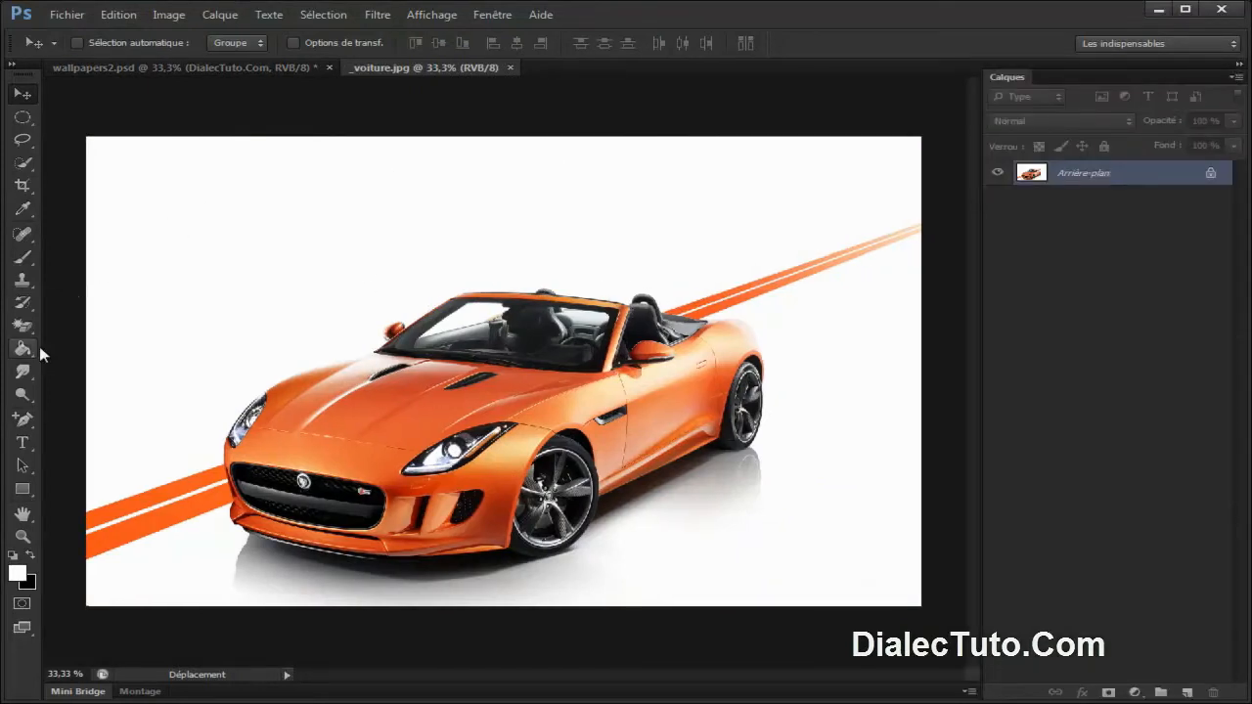
mouse_move(24, 335)
left_mouse_down()
mouse_move(106, 338)
mouse_move(112, 360)
mouse_move(145, 364)
left_mouse_up()
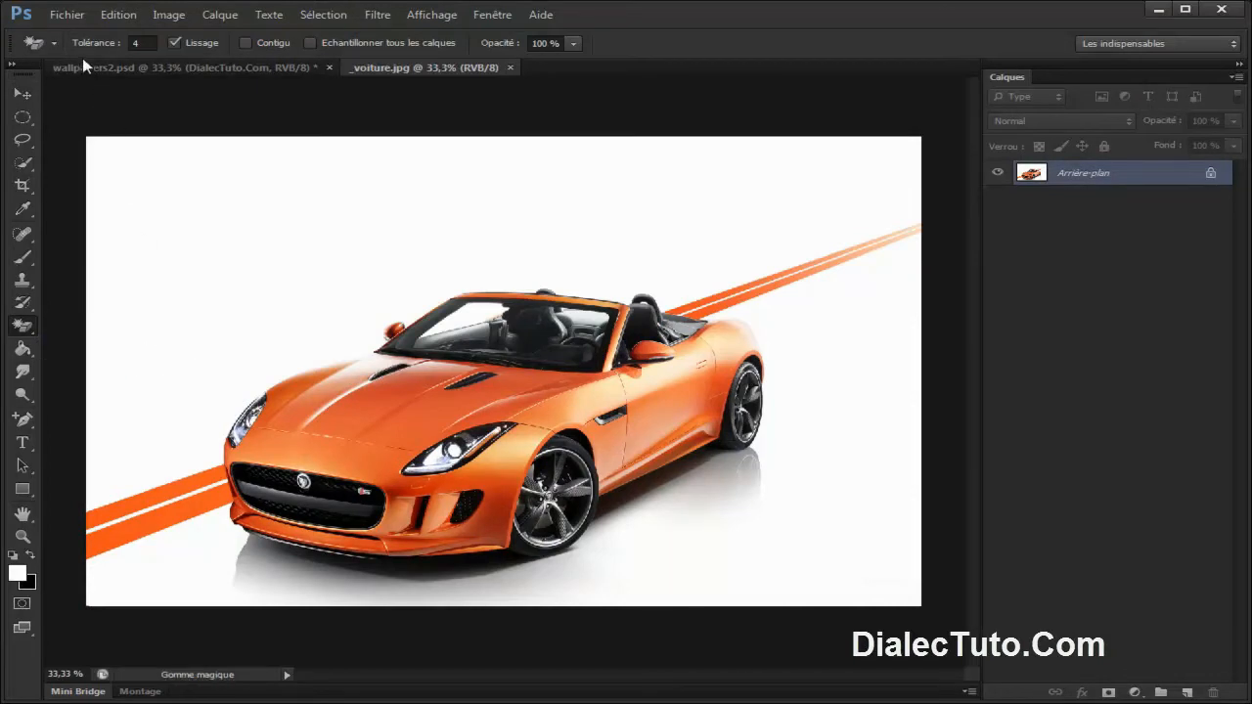
left_click(142, 47)
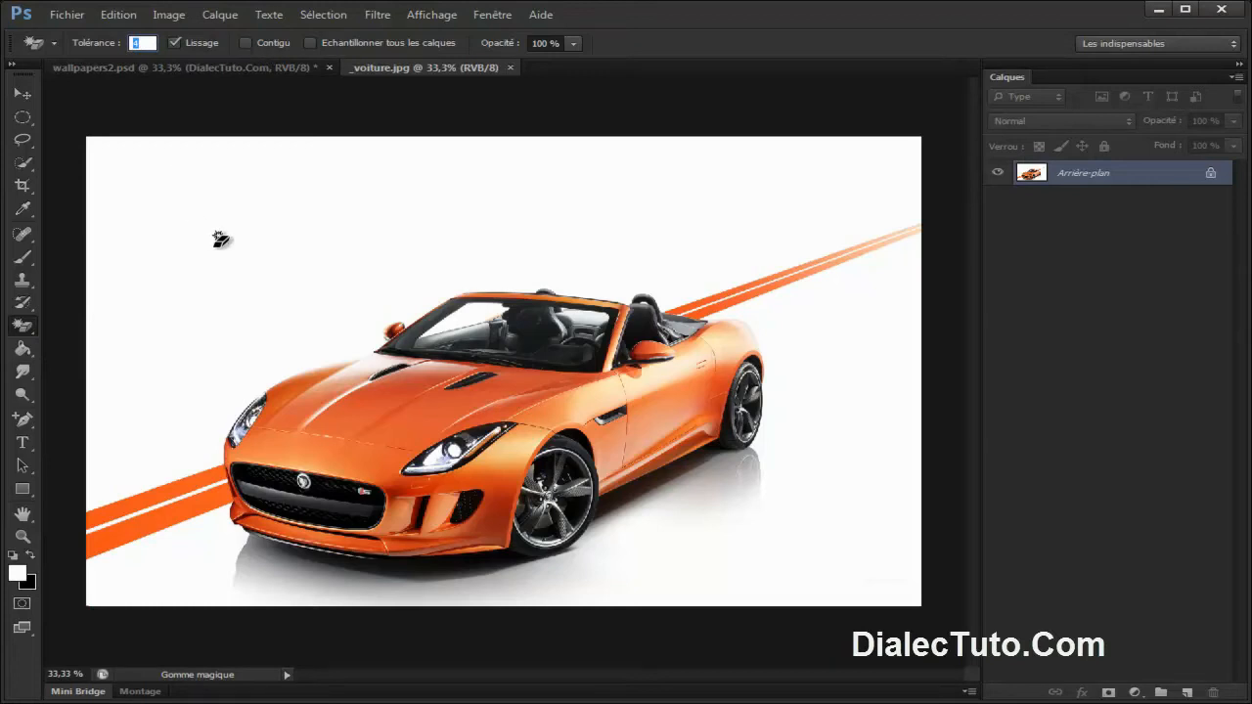
left_click(217, 241)
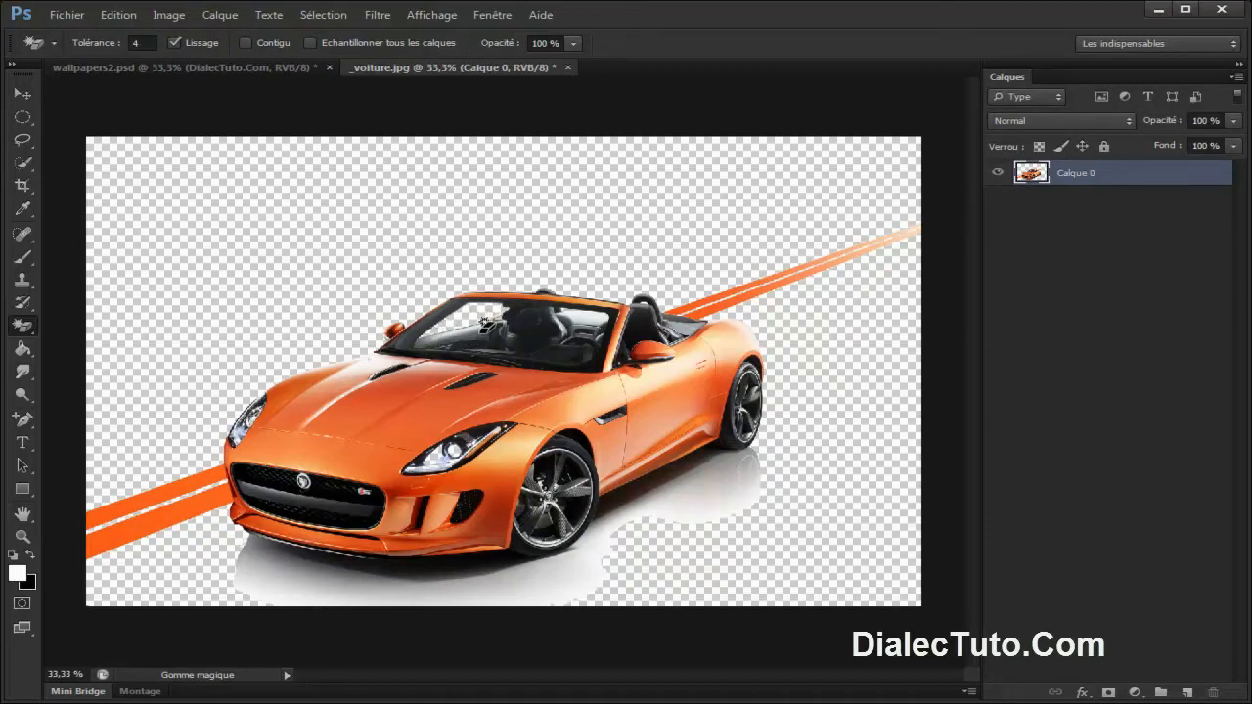
Step: Duplicate the car layer Calque 0 and move both car layers together toward the canvas's upper left
left_click_drag(1127, 186, 1186, 692)
left_click(25, 96)
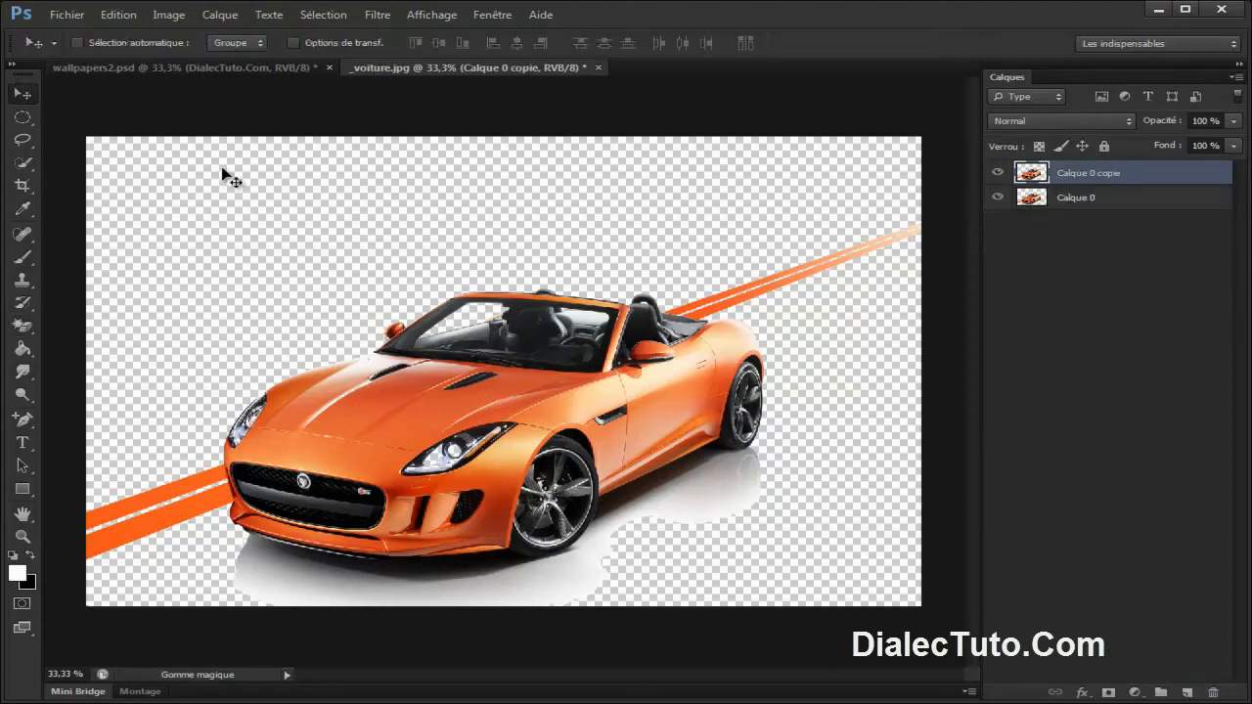
left_click(1092, 199, "shift")
left_click_drag(521, 409, 459, 337)
Step: Add a new layer beneath both car layers and fill it with white
left_click(1188, 692)
left_click_drag(1096, 174, 1103, 234)
left_click(23, 348)
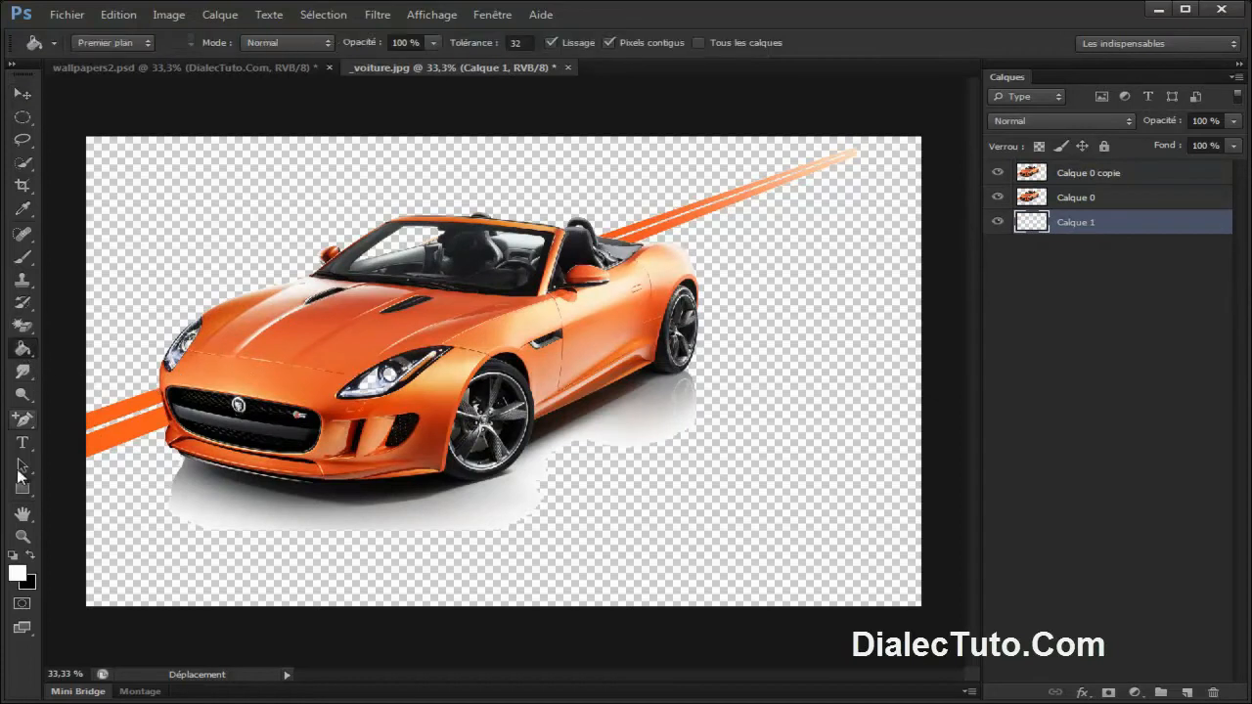
left_click(234, 572)
Step: Set the blending mode of the Calque 0 copie layer to Densité couleur -
left_click(24, 96)
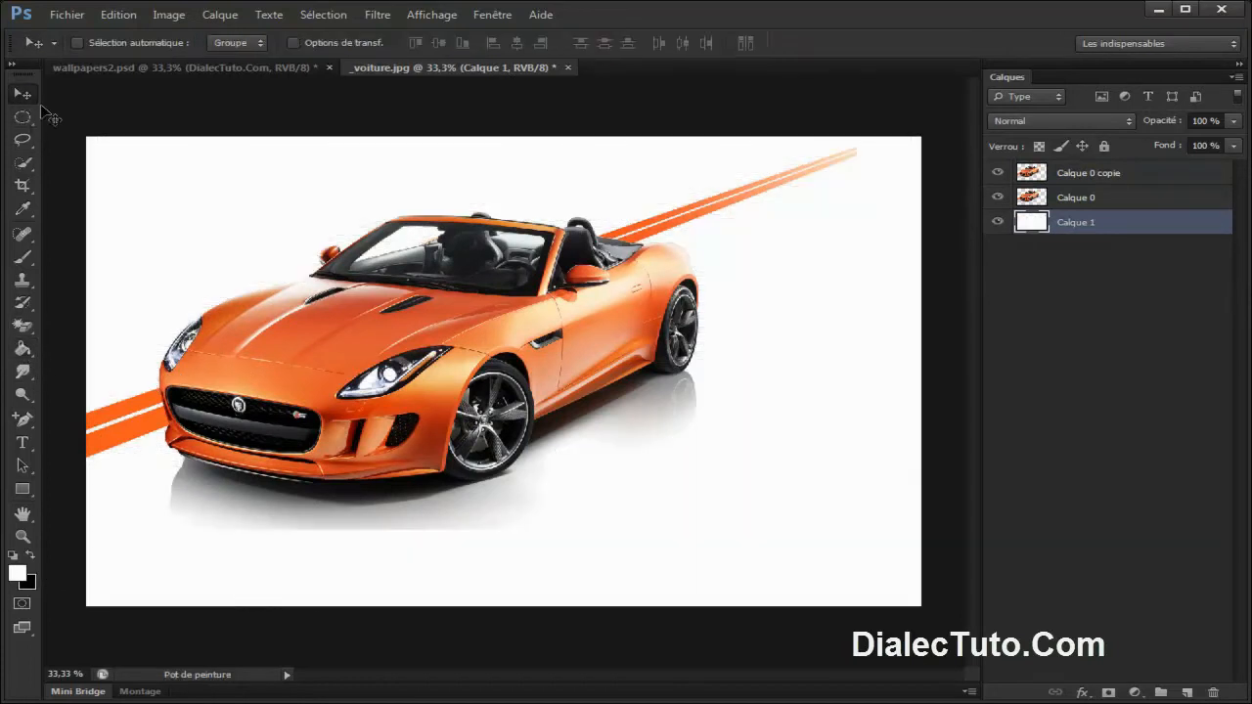
left_click(1093, 176)
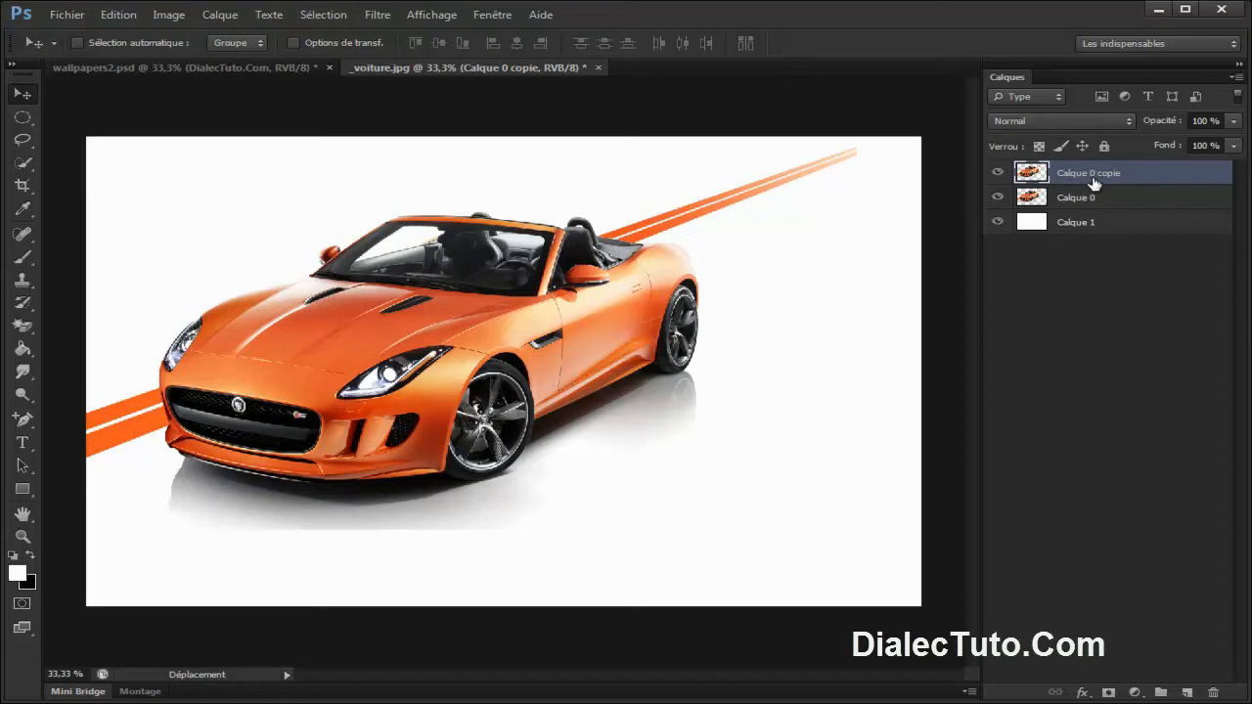
left_click(1067, 126)
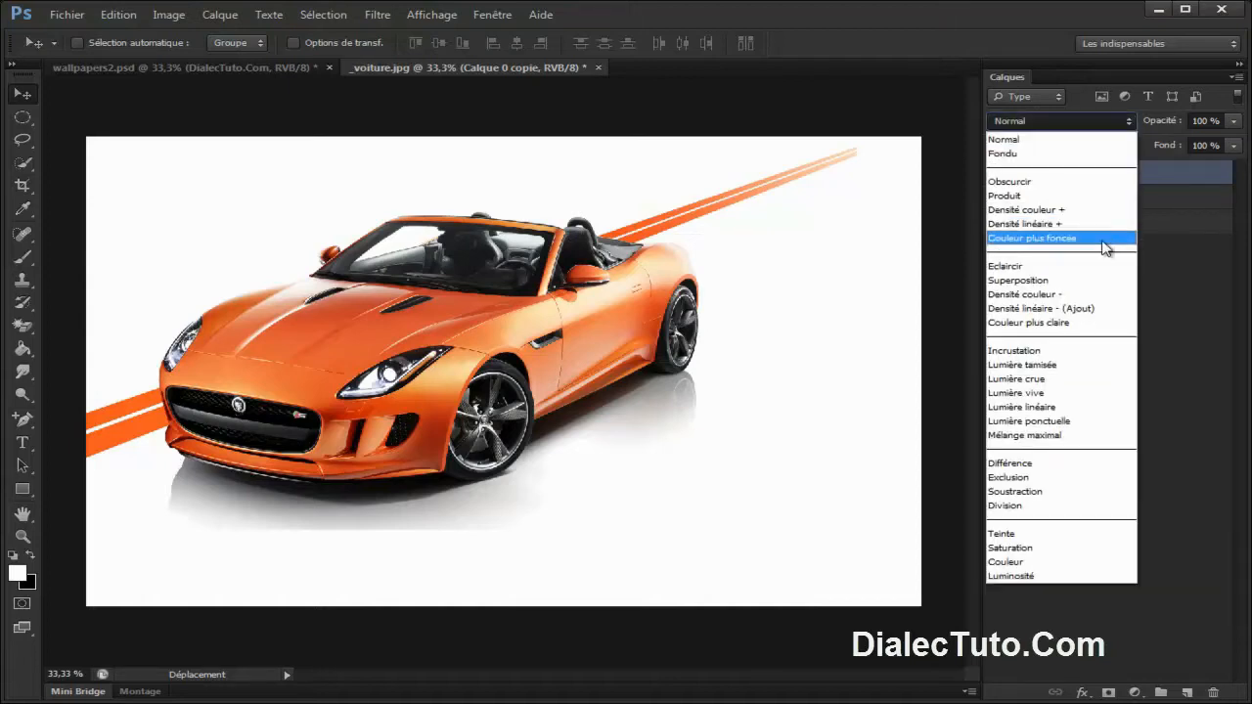
left_click(1066, 291)
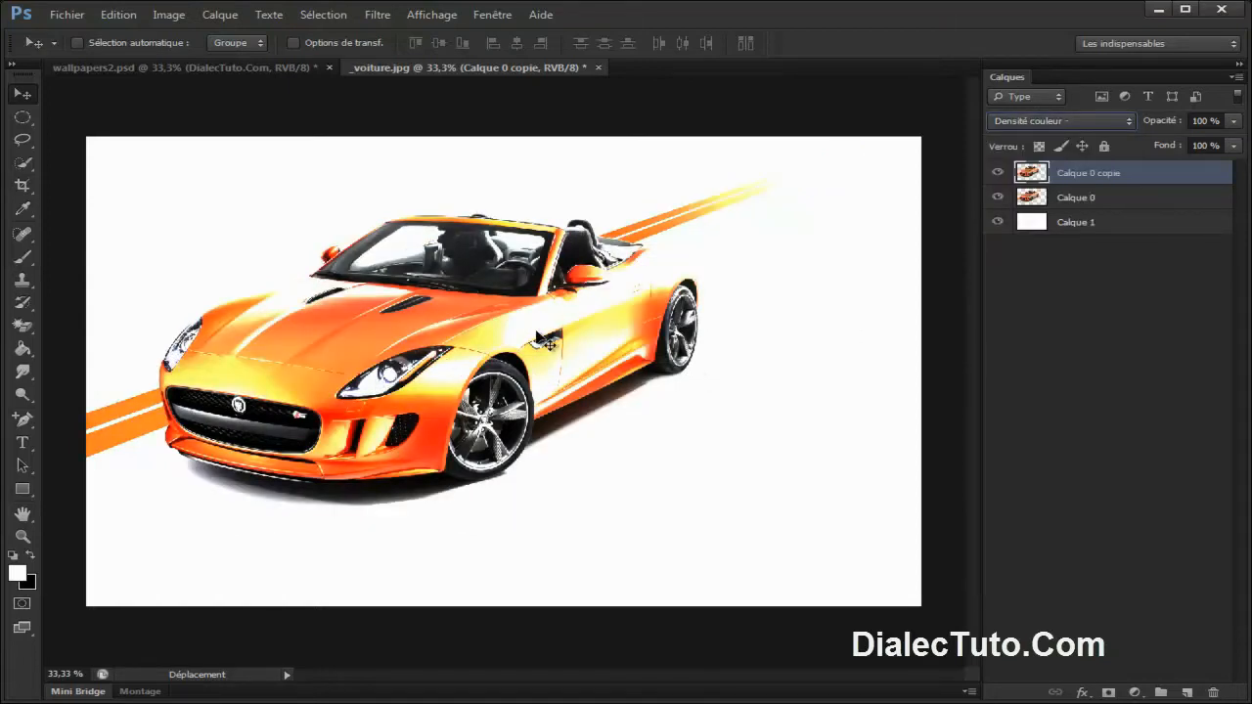
Step: Check the finished design in wallpapers2.psd, and add a new top layer to _voiture.jpg with the Incrustation blending mode
left_click(257, 66)
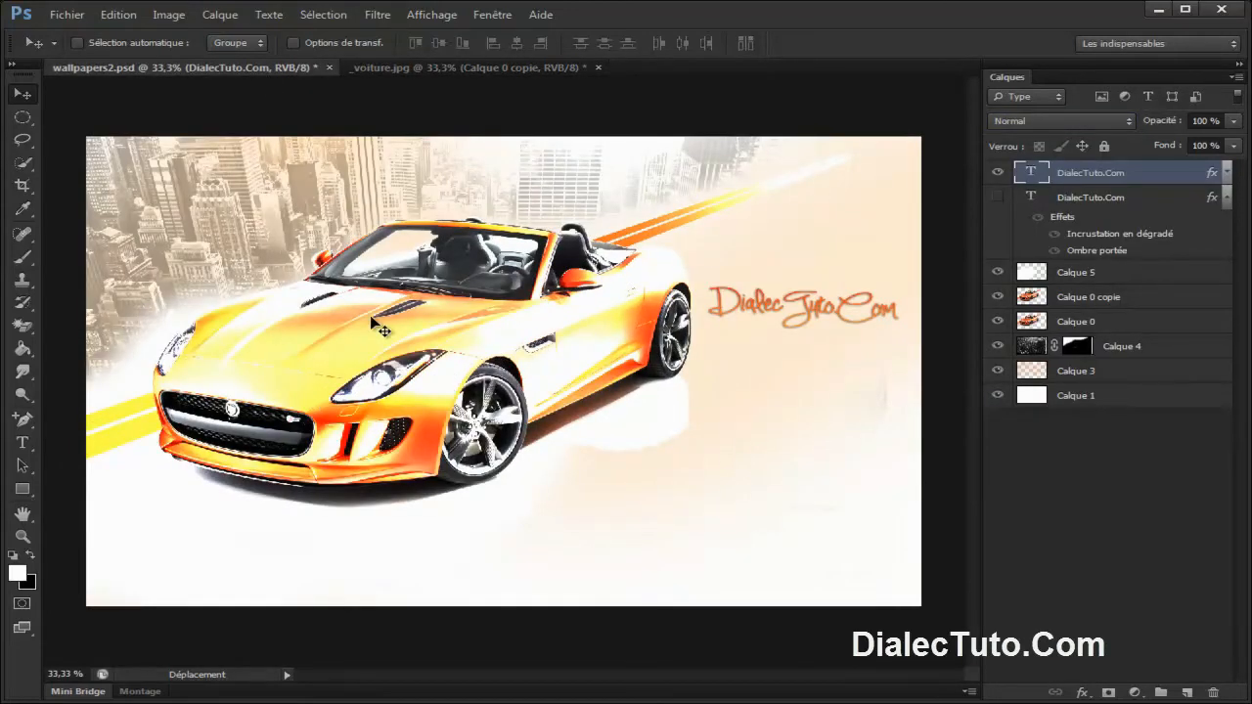
left_click(405, 68)
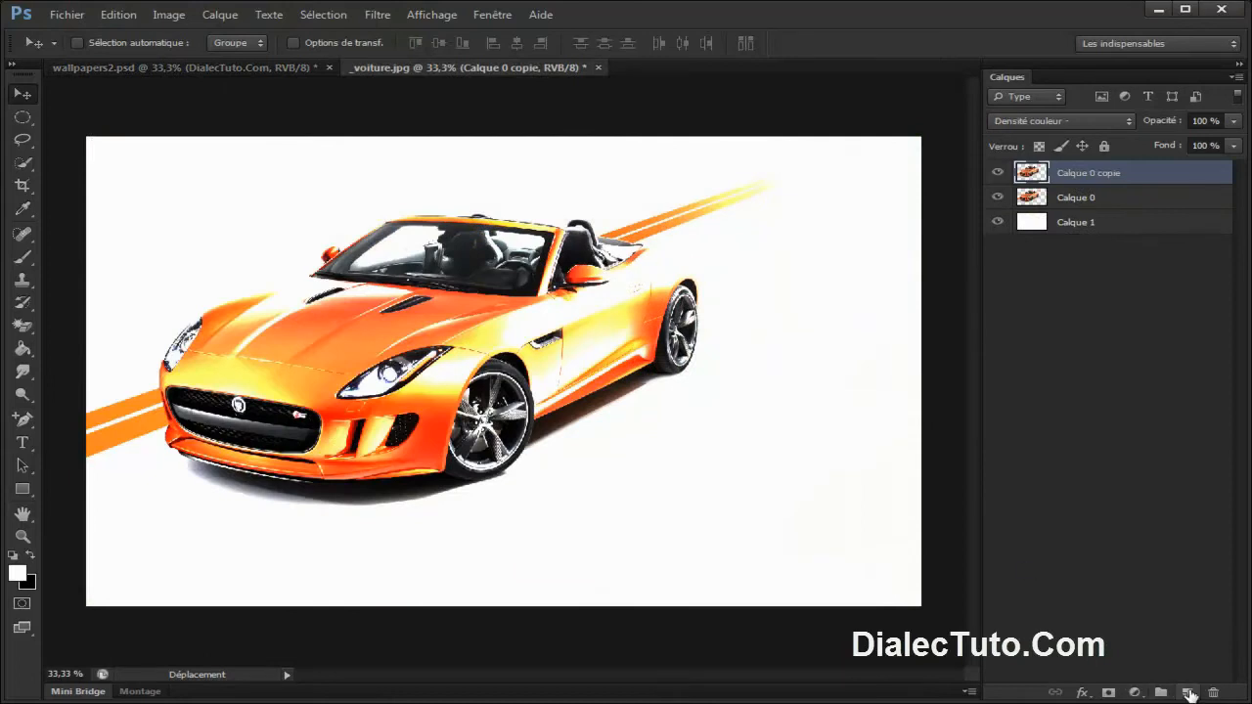
left_click(1189, 693)
left_click(1062, 120)
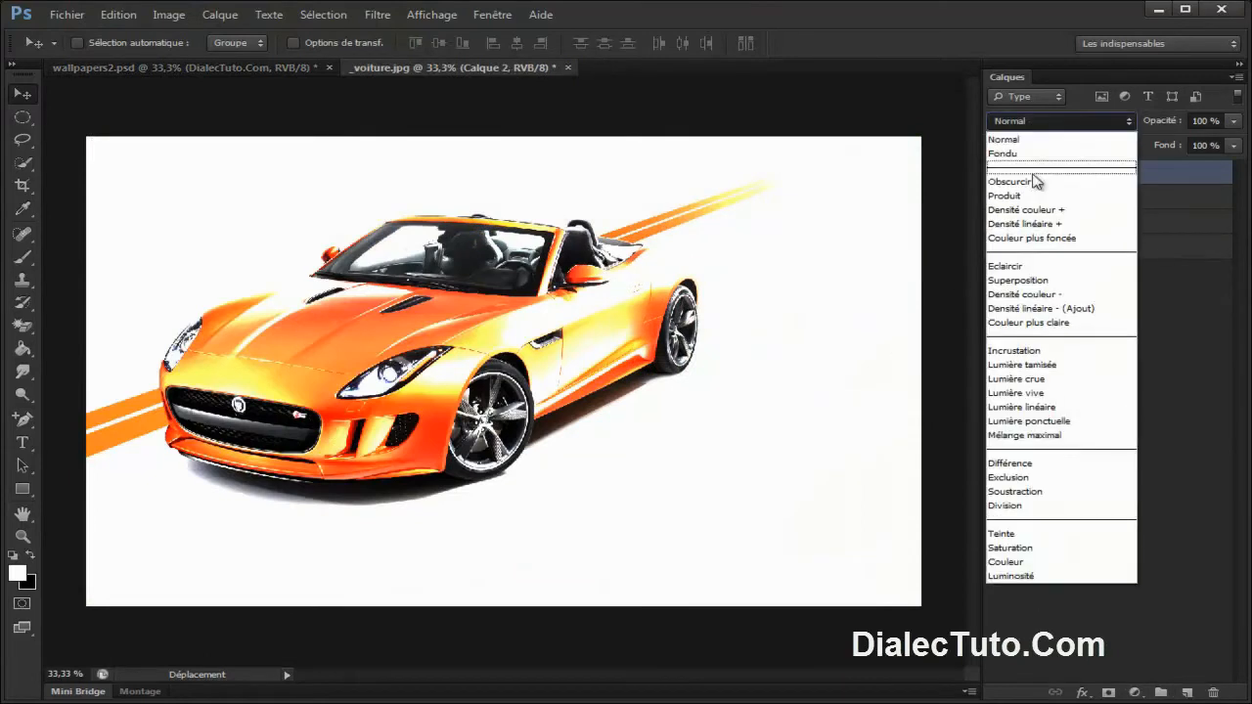
left_click(1029, 360)
Step: Paint white highlights over the car on Calque 2 with a soft 246 px brush at 0 % hardness
left_click(23, 256)
right_click(413, 364)
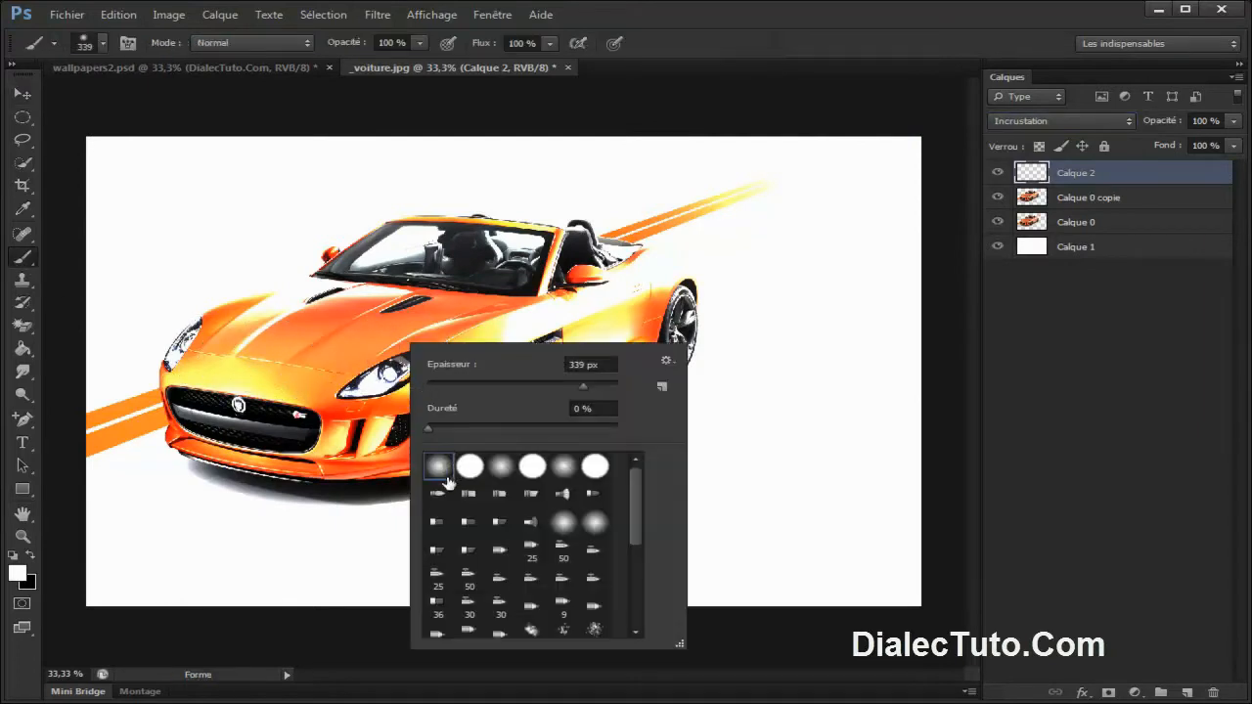
left_click(565, 387)
left_click(574, 386)
left_click(694, 55)
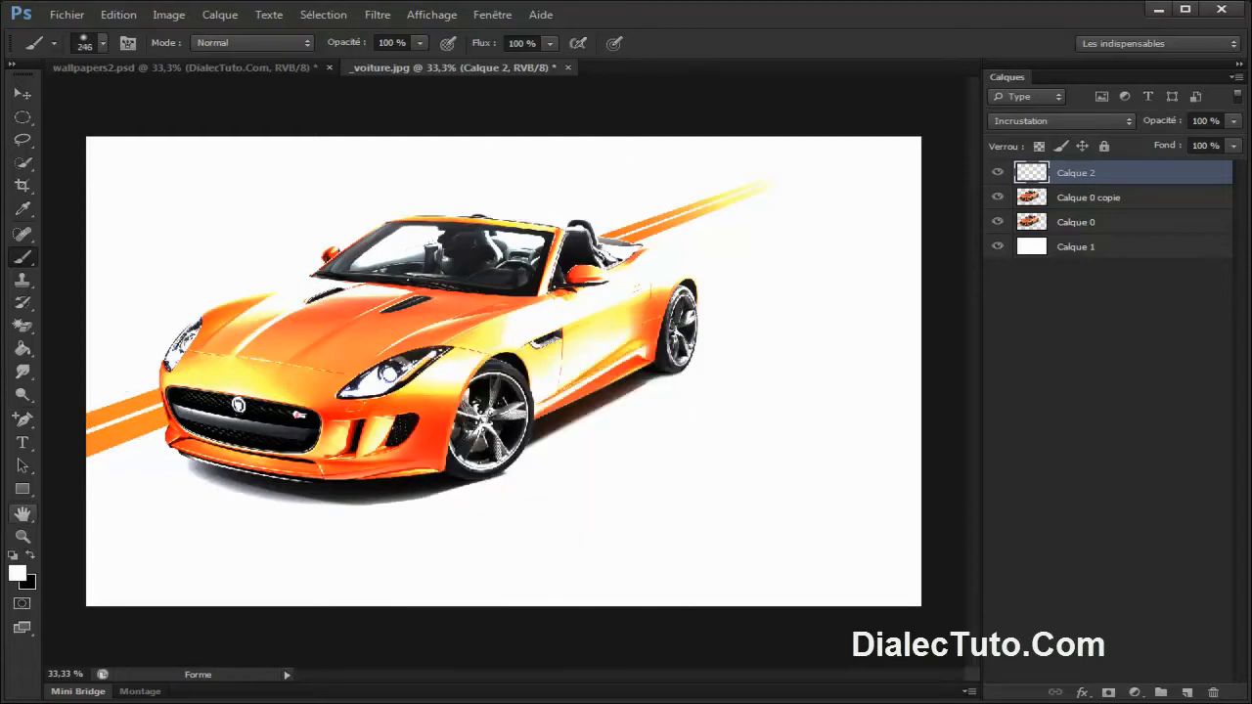
mouse_move(438, 401)
left_mouse_down()
mouse_move(284, 385)
mouse_move(352, 404)
mouse_move(407, 394)
mouse_move(368, 443)
mouse_move(186, 421)
mouse_move(217, 447)
mouse_move(398, 443)
mouse_move(394, 468)
mouse_move(442, 405)
mouse_move(455, 406)
mouse_move(459, 445)
mouse_move(517, 334)
mouse_move(448, 377)
mouse_move(428, 370)
mouse_move(459, 338)
mouse_move(317, 406)
mouse_move(585, 319)
mouse_move(458, 361)
mouse_move(263, 379)
mouse_move(217, 365)
mouse_move(261, 353)
mouse_move(188, 411)
mouse_move(362, 411)
mouse_move(323, 448)
mouse_move(411, 445)
mouse_move(302, 357)
mouse_move(210, 409)
mouse_move(308, 330)
mouse_move(211, 361)
mouse_move(368, 233)
mouse_move(376, 298)
mouse_move(496, 227)
mouse_move(290, 452)
mouse_move(455, 413)
mouse_move(382, 475)
mouse_move(621, 347)
mouse_move(423, 417)
mouse_move(479, 411)
mouse_move(464, 395)
mouse_move(161, 400)
mouse_move(71, 439)
mouse_move(119, 410)
mouse_move(78, 476)
left_mouse_up()
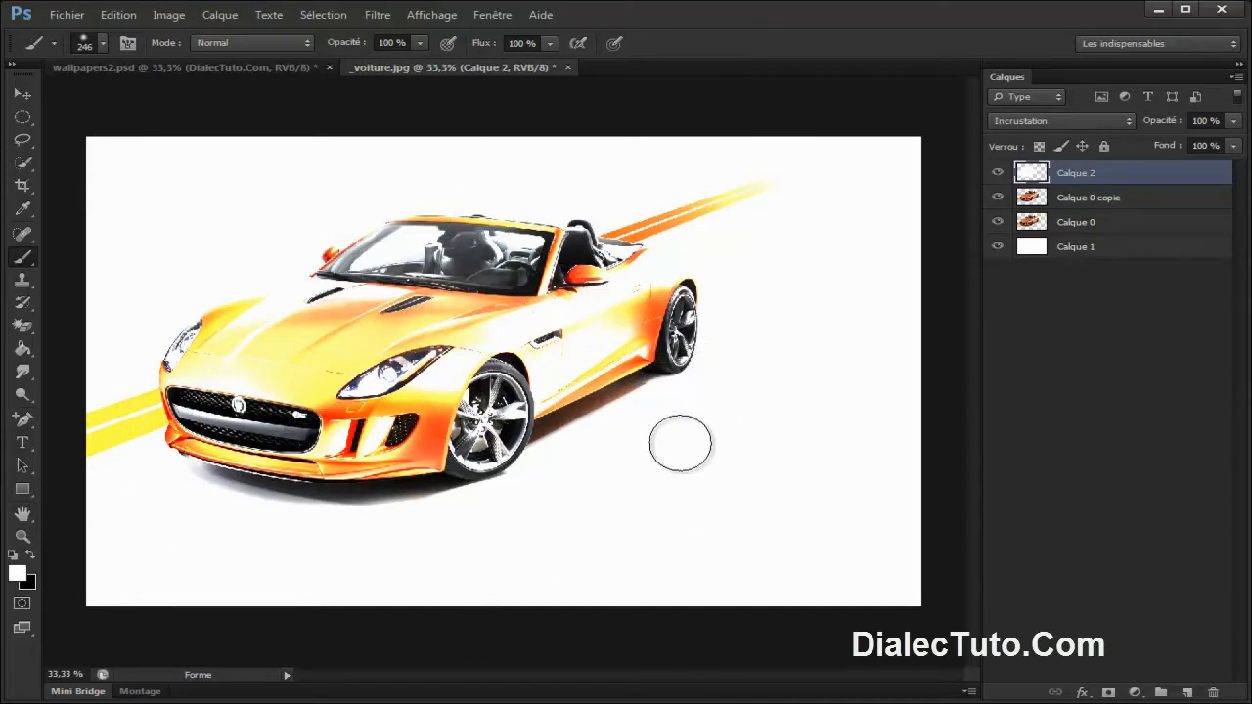
Step: Compare the brushed highlights on the car with the finished design in wallpapers2.psd
left_click(205, 69)
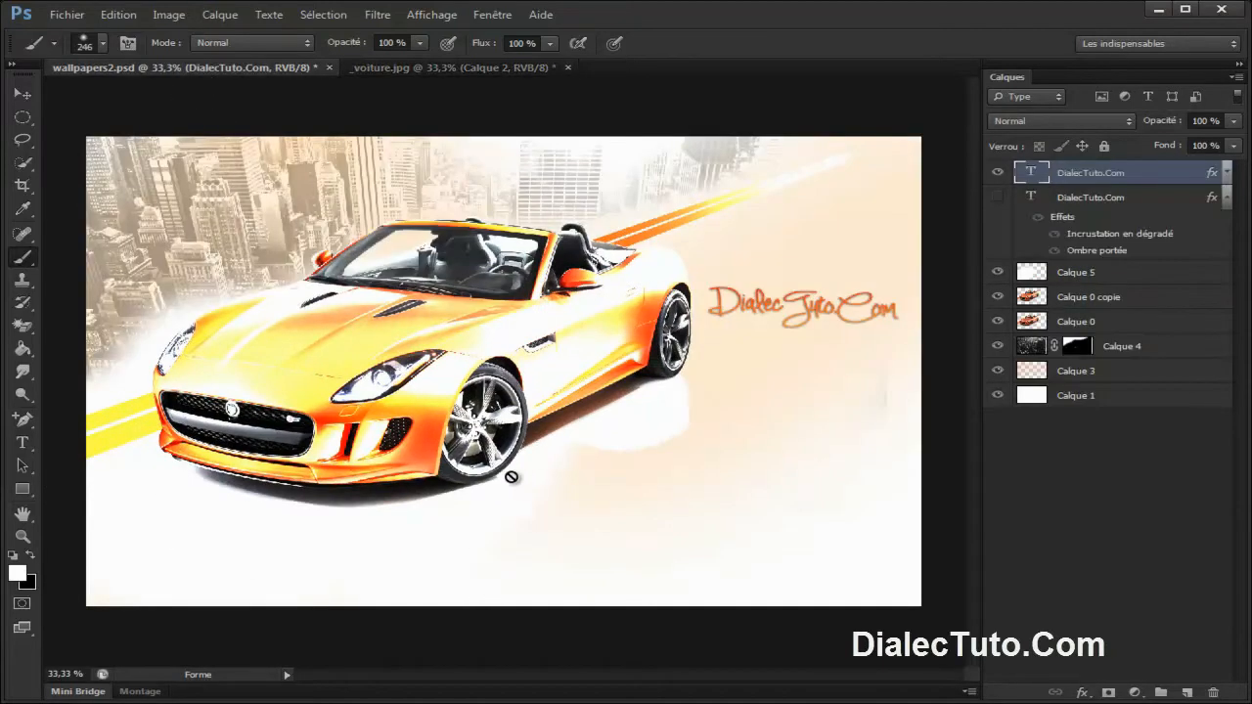
left_click(740, 412)
left_click(661, 295)
left_click(645, 291)
left_click(430, 67)
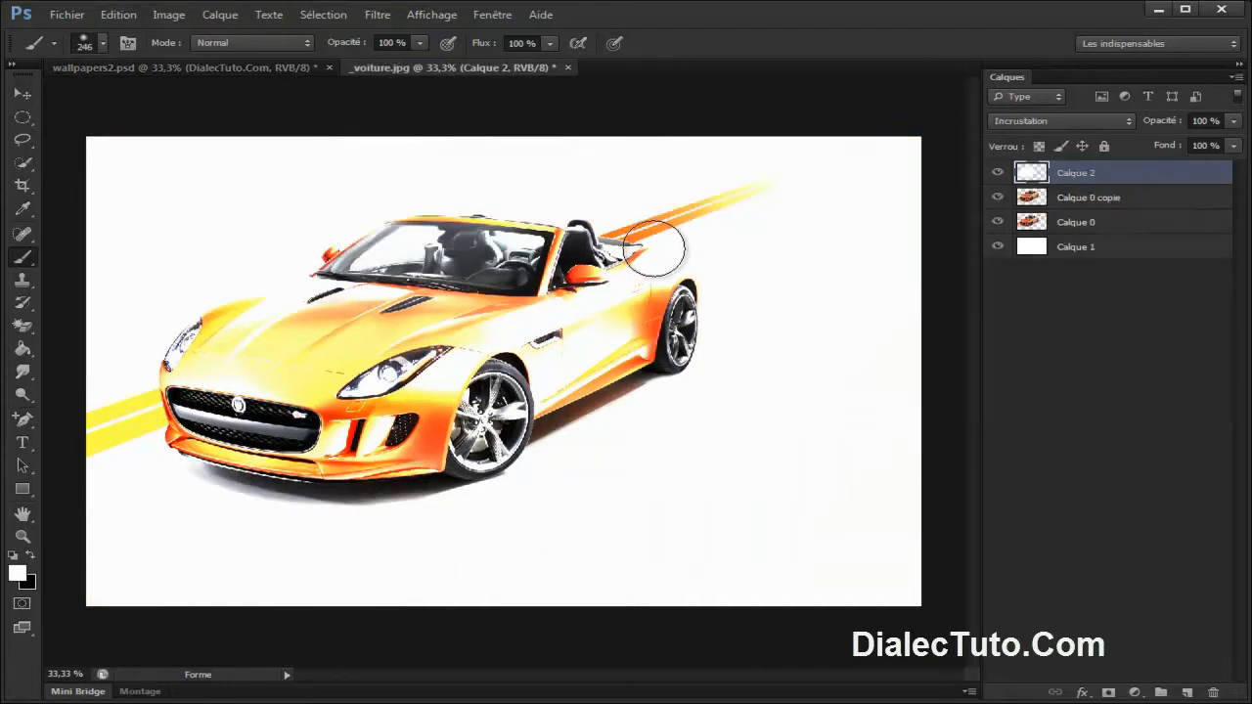
Step: Add a new layer on top and set the foreground color to orange ffac31, sampled from the car's bodywork
key("ctrl+minus")
key("ctrl+minus")
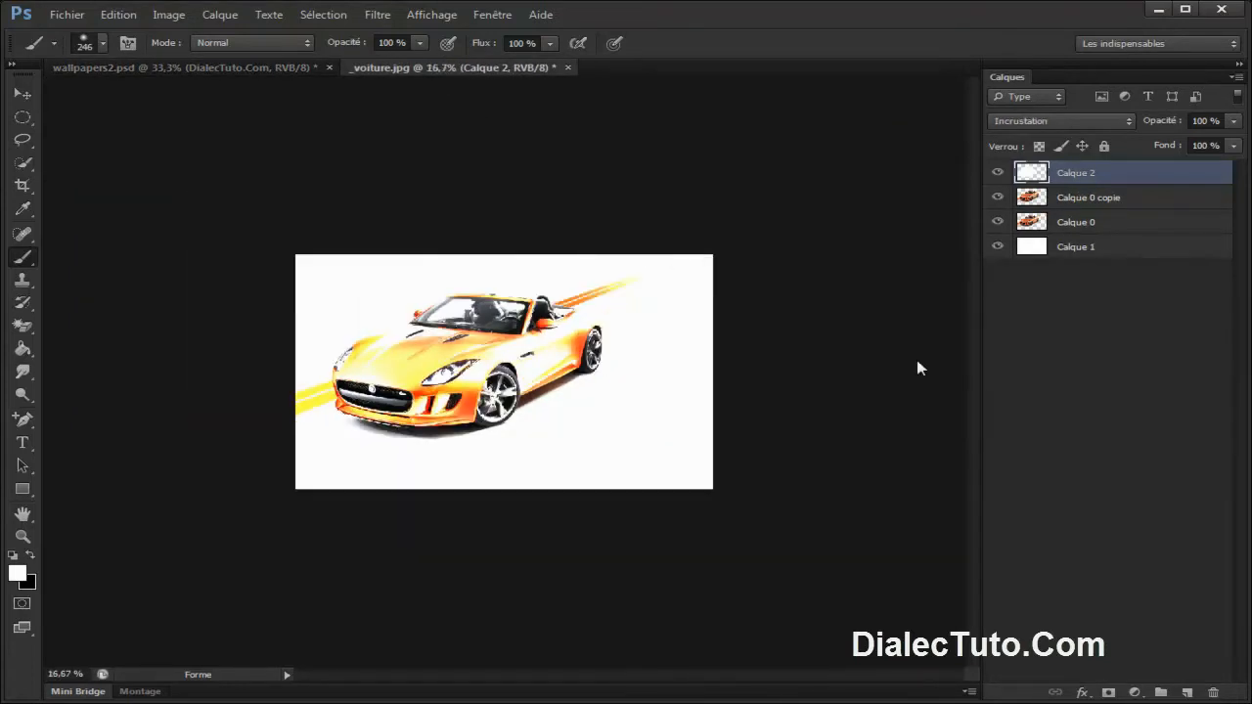
left_click(1187, 690)
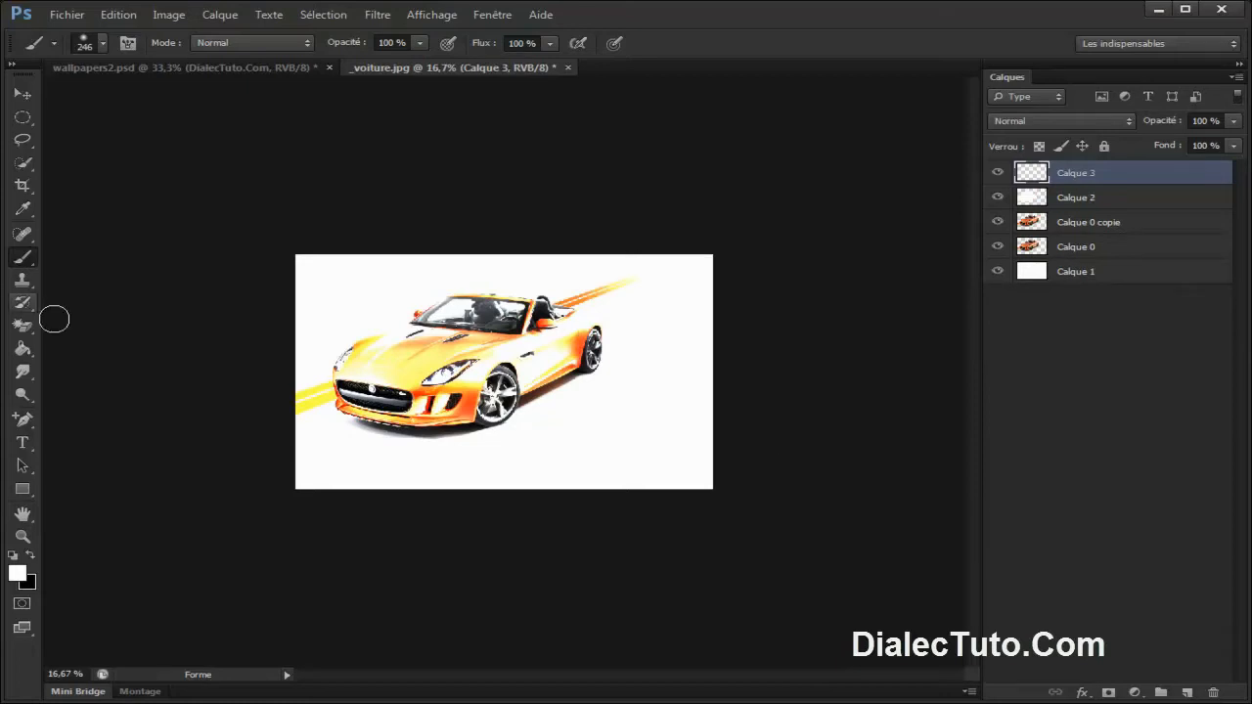
left_click(17, 573)
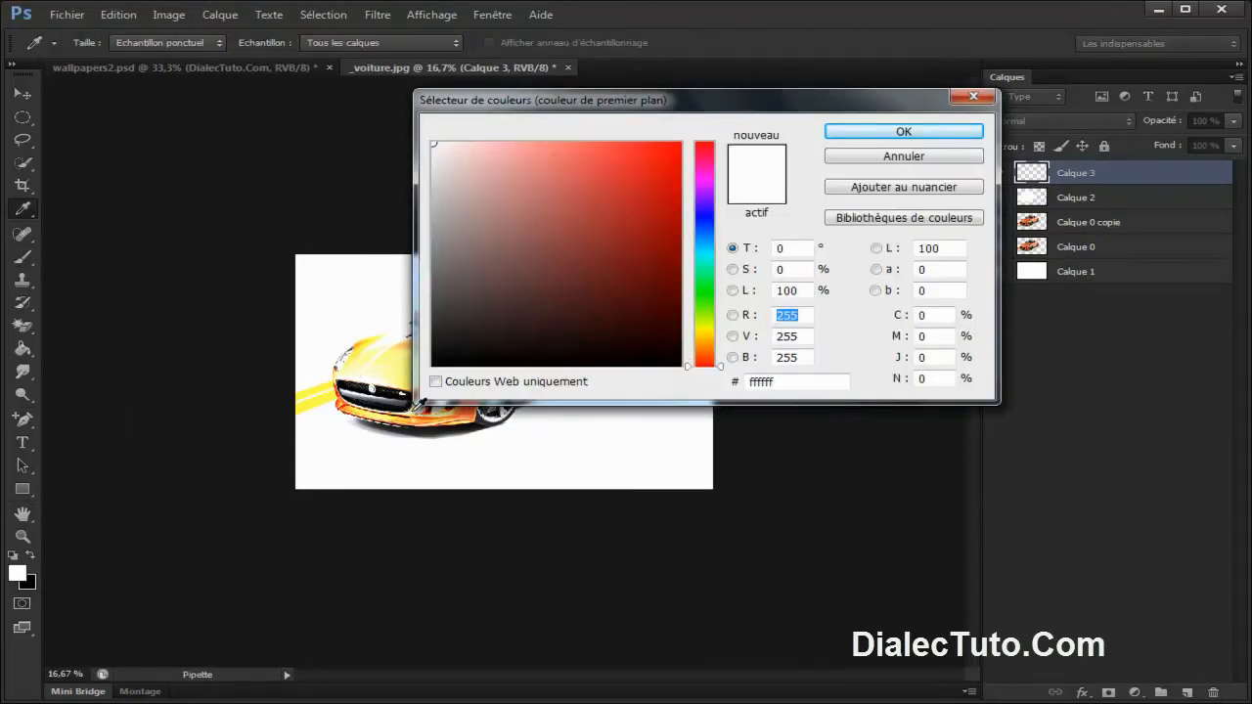
left_click(365, 340)
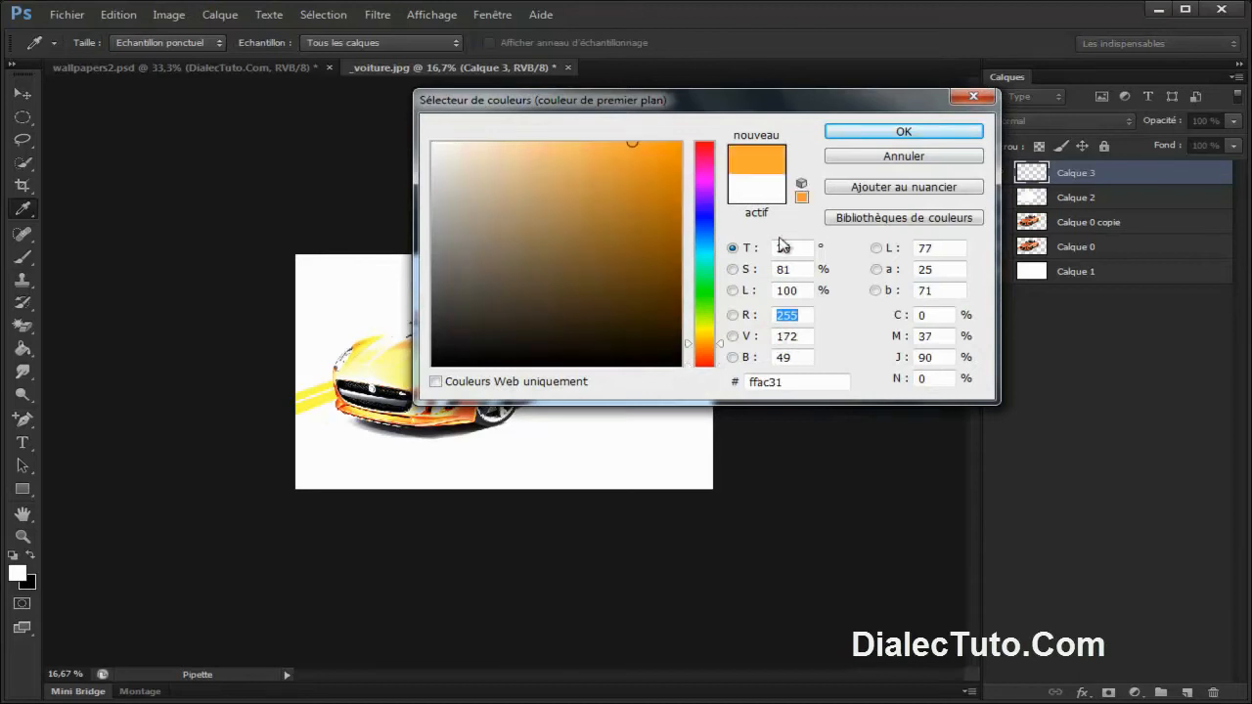
left_click(896, 130)
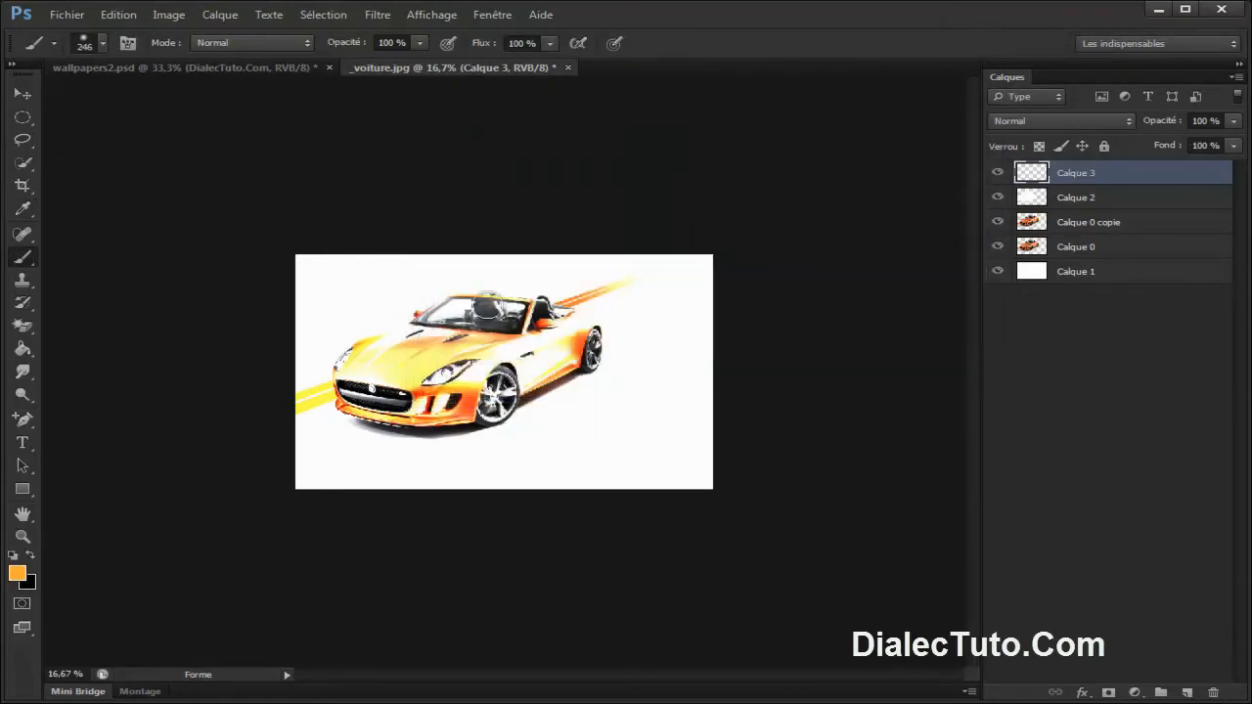
Step: Tint the image on Calque 3 with a soft 2216 px orange brush at 19 % opacity, leaving the lower right paler
right_click(443, 373)
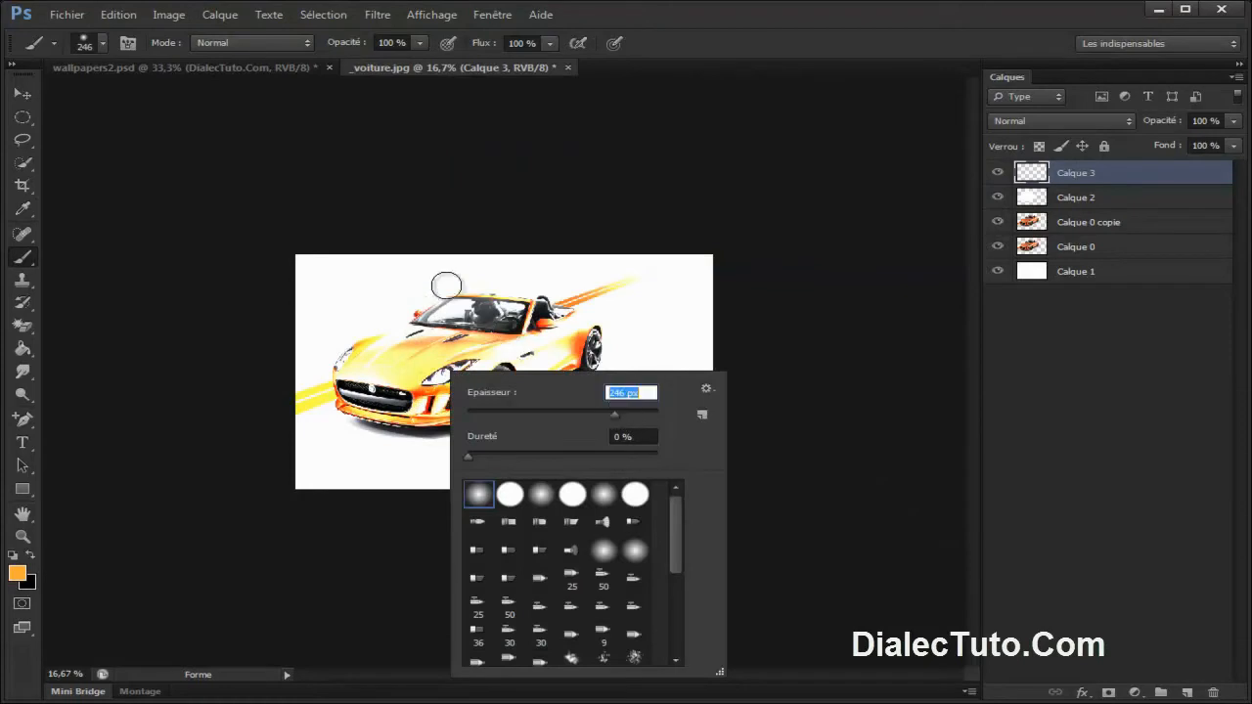
mouse_move(633, 419)
left_mouse_down()
mouse_move(655, 415)
mouse_move(621, 415)
left_mouse_up()
left_click_drag(636, 414, 645, 414)
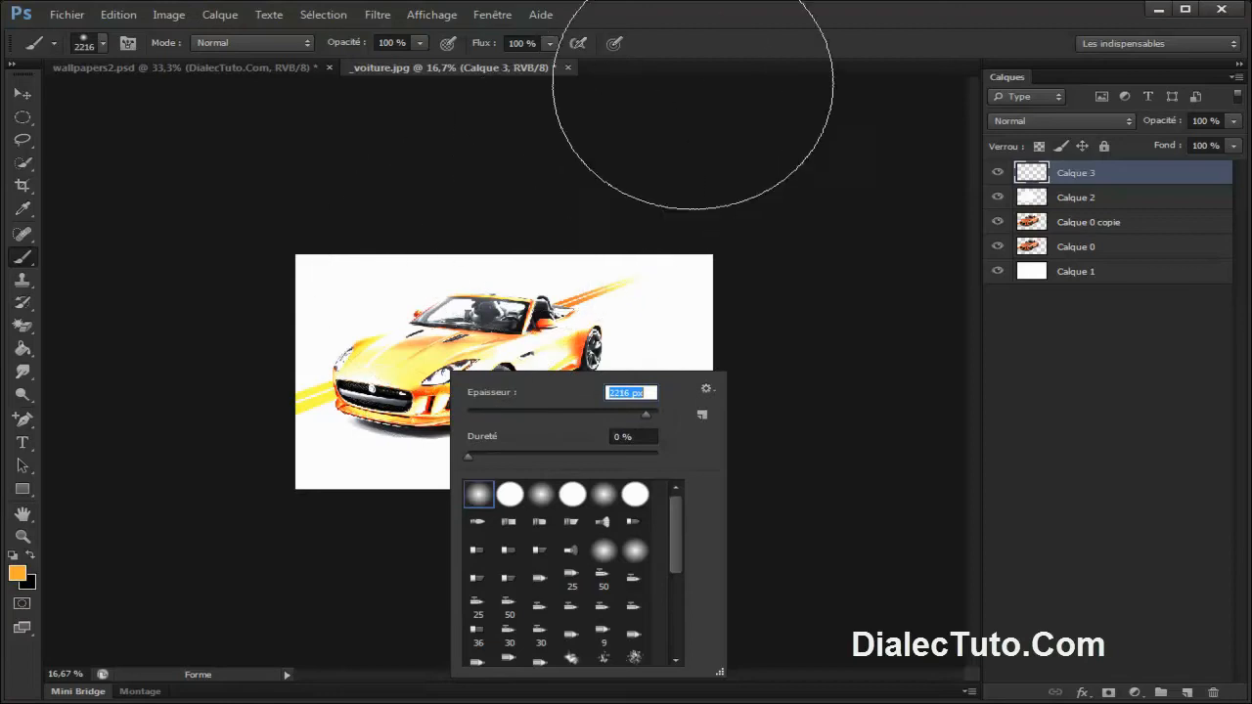
left_click(746, 47)
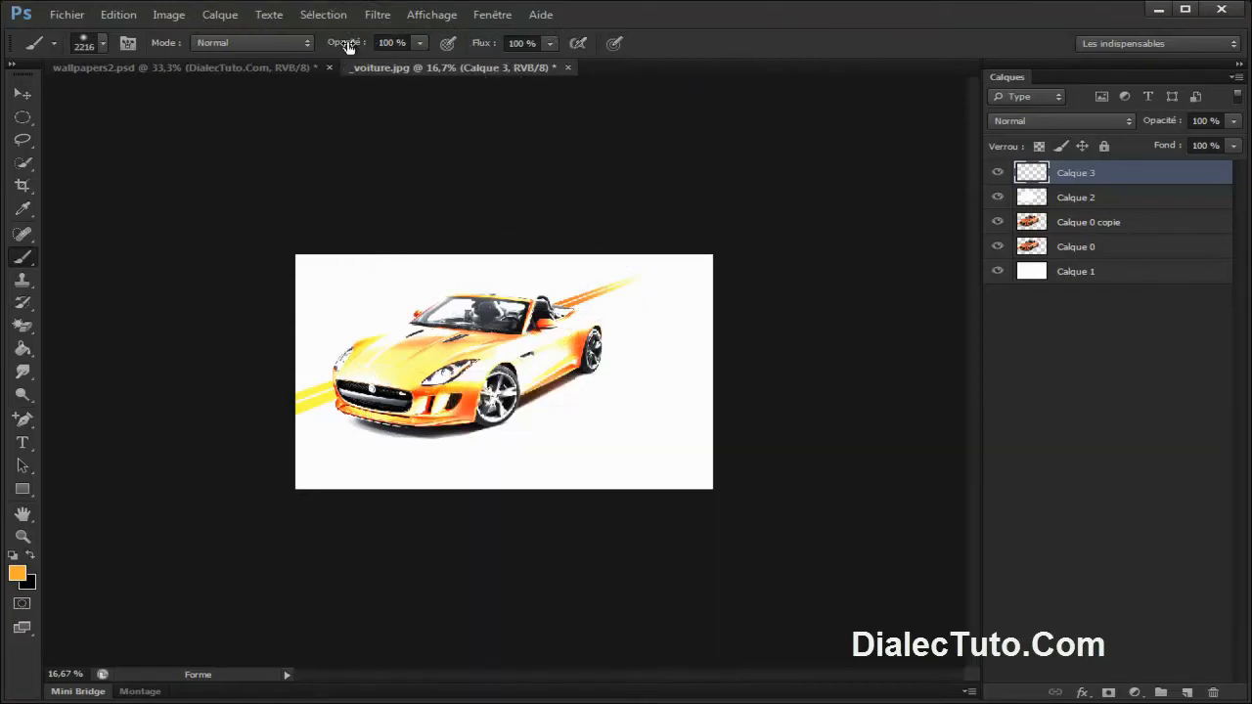
left_click_drag(339, 43, 333, 46)
left_click_drag(271, 48, 380, 56)
mouse_move(503, 218)
left_mouse_down()
mouse_move(787, 247)
mouse_move(833, 221)
left_mouse_up()
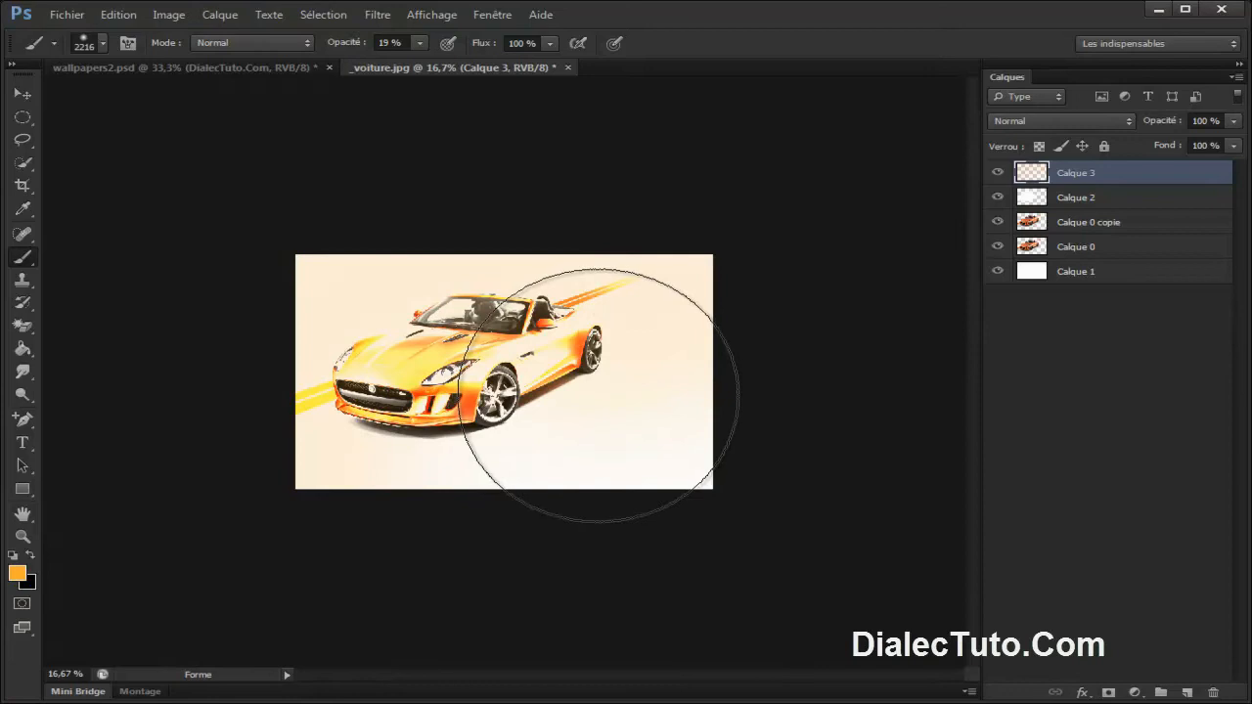
Step: Place the orange tint layer Calque 3 beneath the car layers, directly above the white Calque 1
left_click_drag(1111, 175, 1102, 259)
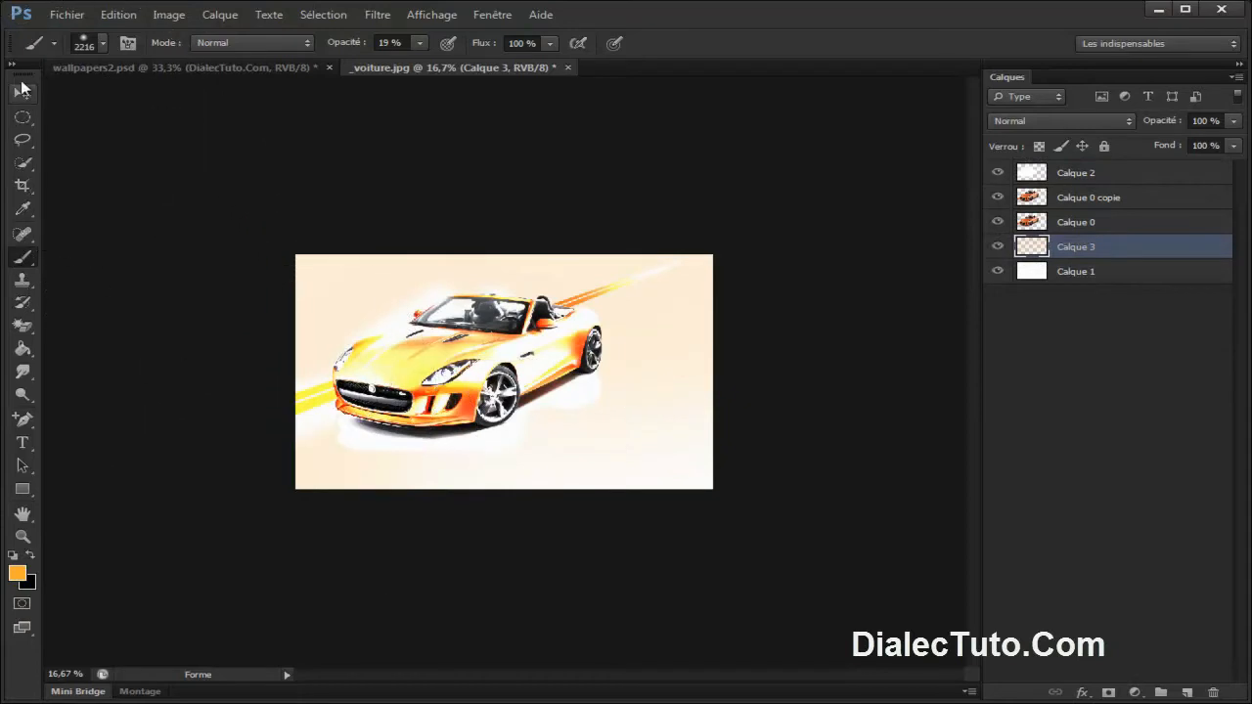
left_click(23, 93)
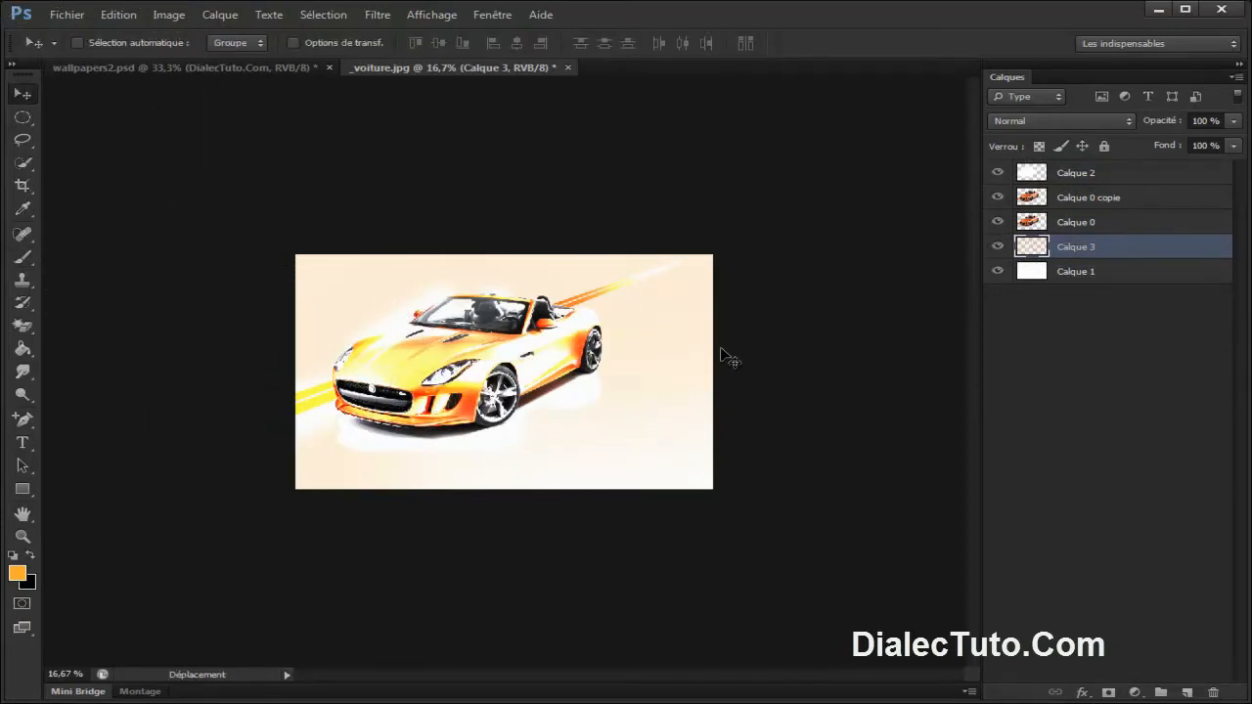
key("ctrl+plus")
key("ctrl+plus")
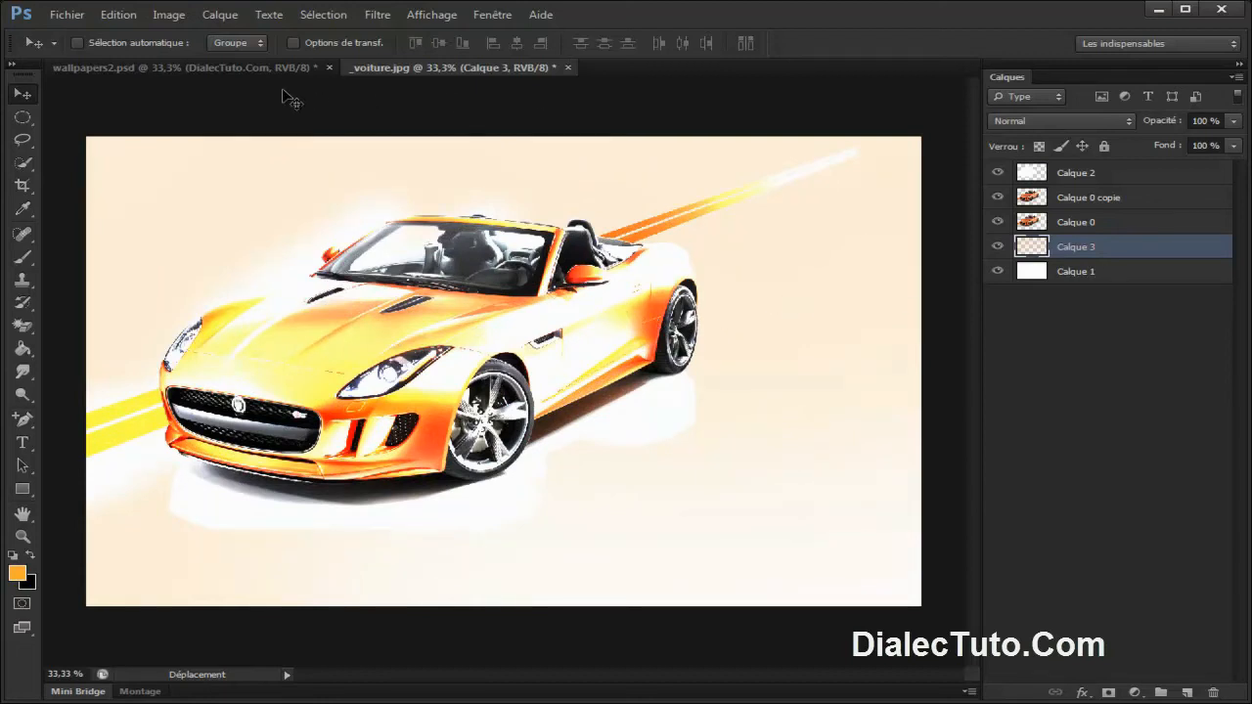
Step: Open city.jpg from the _images folder in Photoshop and bring it into _voiture.jpg directly above Calque 3
left_click(1158, 9)
left_click(645, 146)
right_click(646, 147)
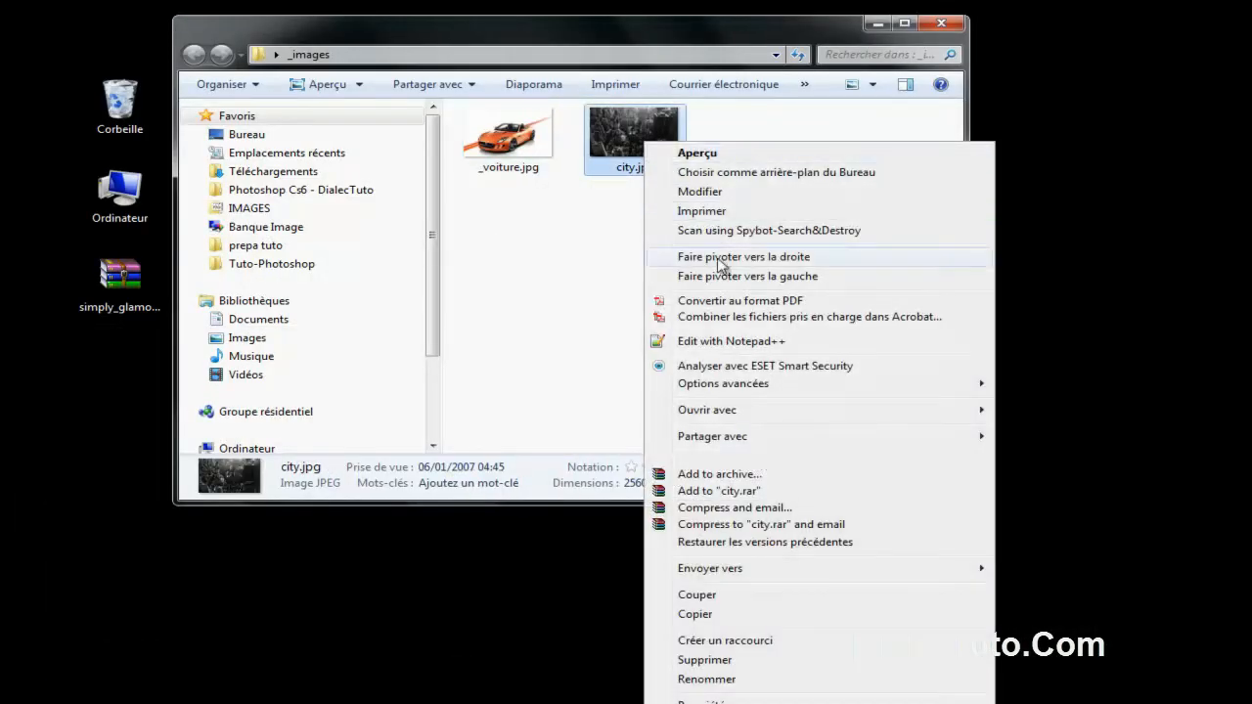
mouse_move(807, 414)
left_click(1034, 435)
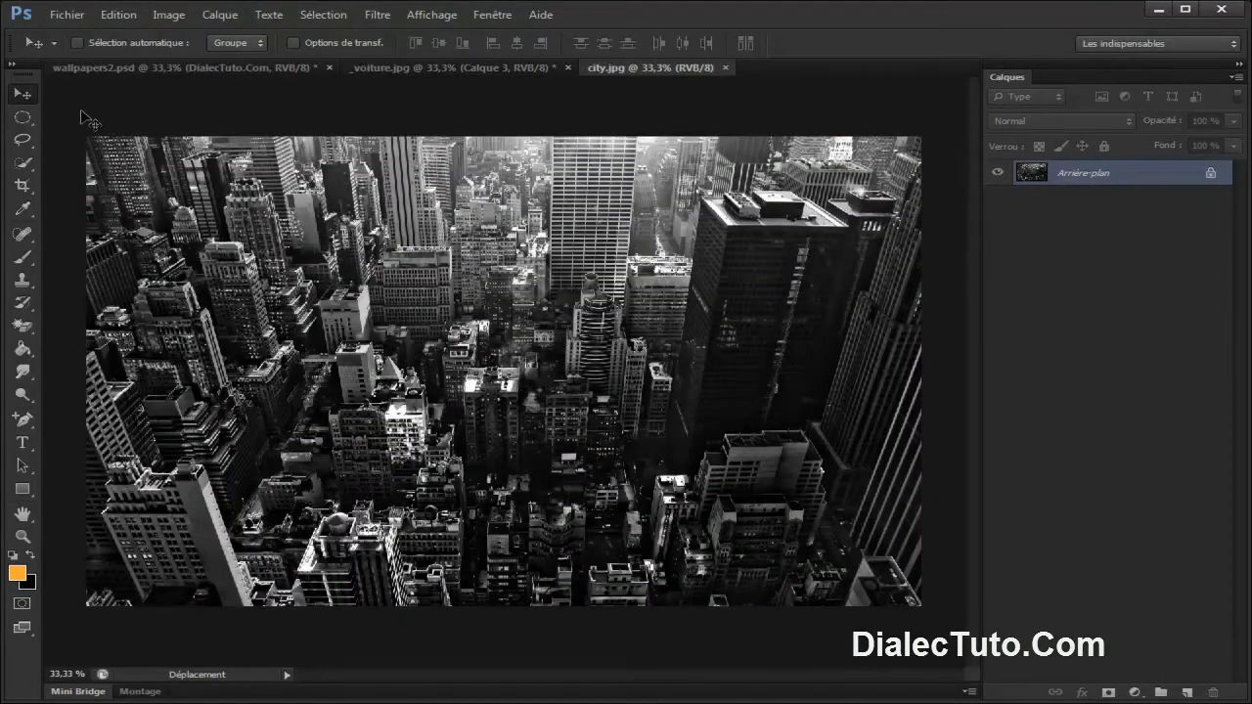
left_click_drag(592, 338, 606, 298)
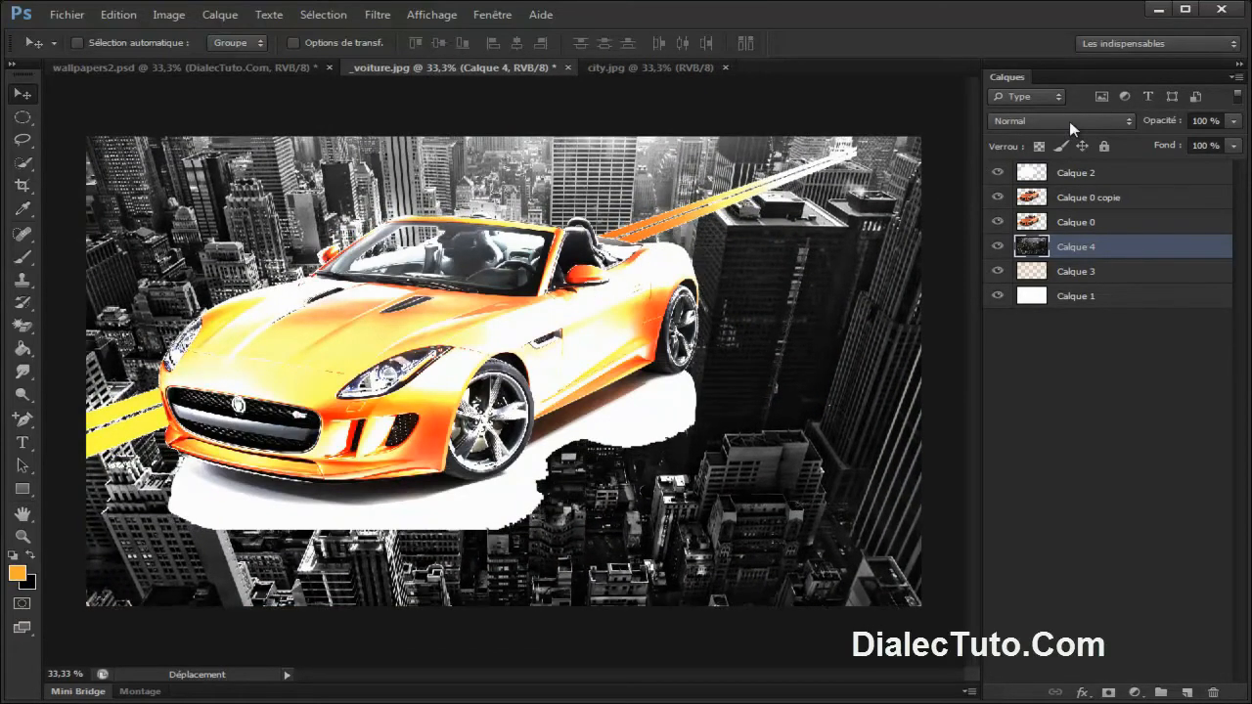
Step: Set the city layer Calque 4 to the Lumière linéaire blending mode and add a layer mask to it
left_click(1069, 121)
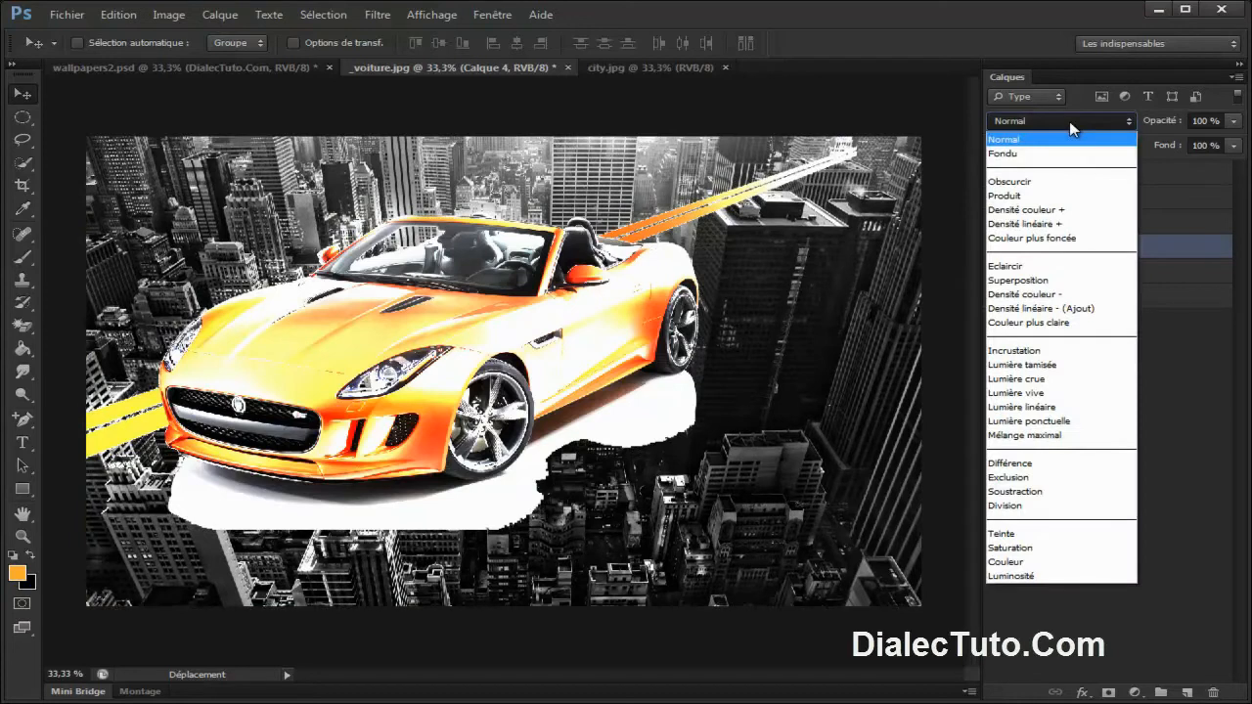
left_click(1059, 407)
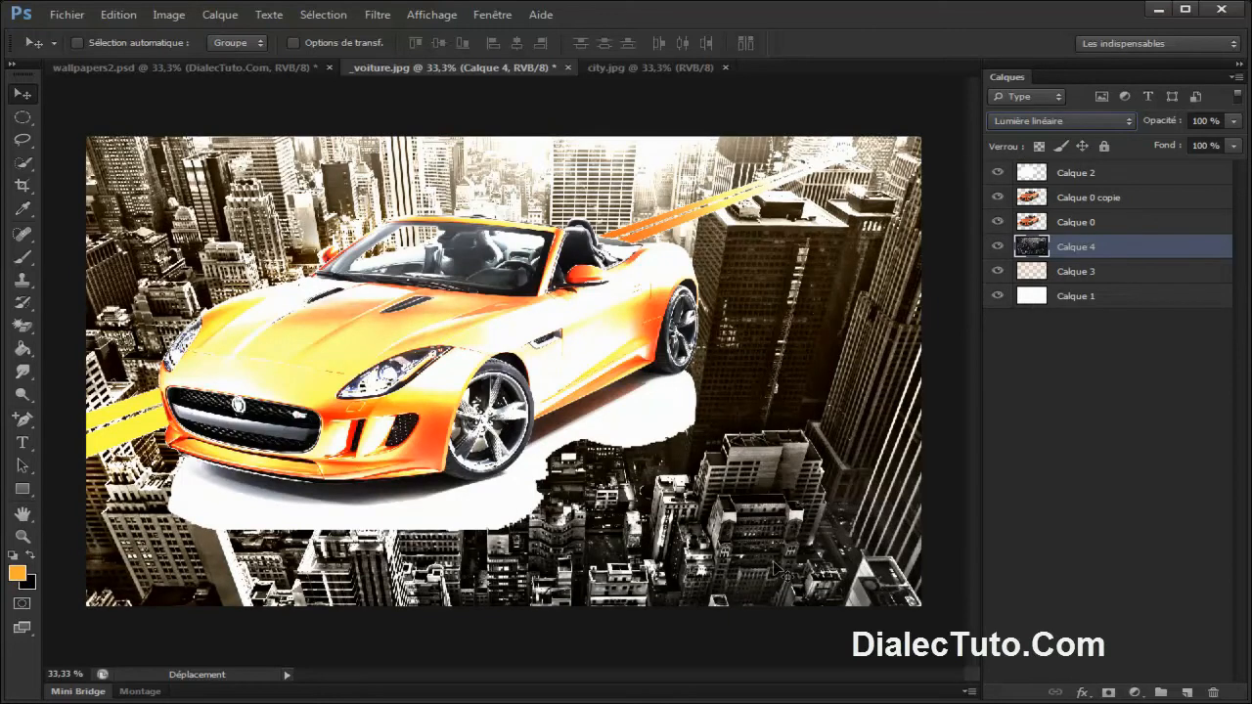
left_click(1108, 692)
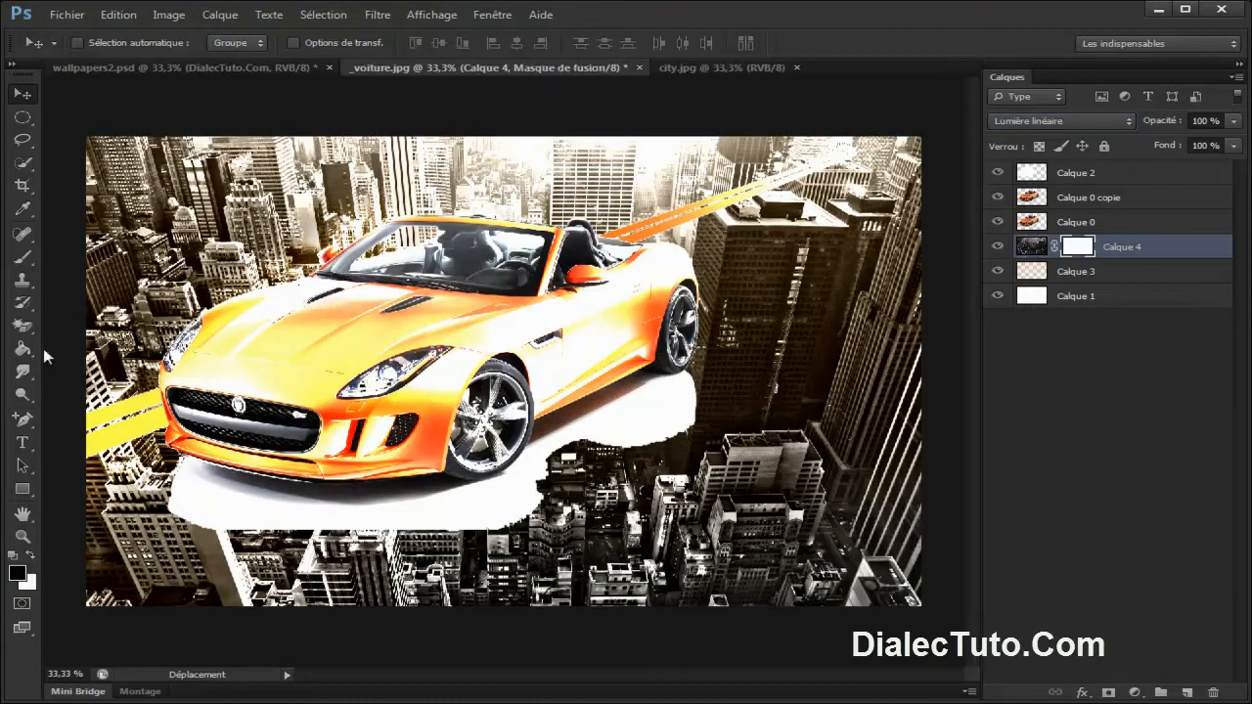
Step: Mask out the city below the car and its diagonal stripe using a soft black 370 px brush at 100 % opacity
left_click(22, 256)
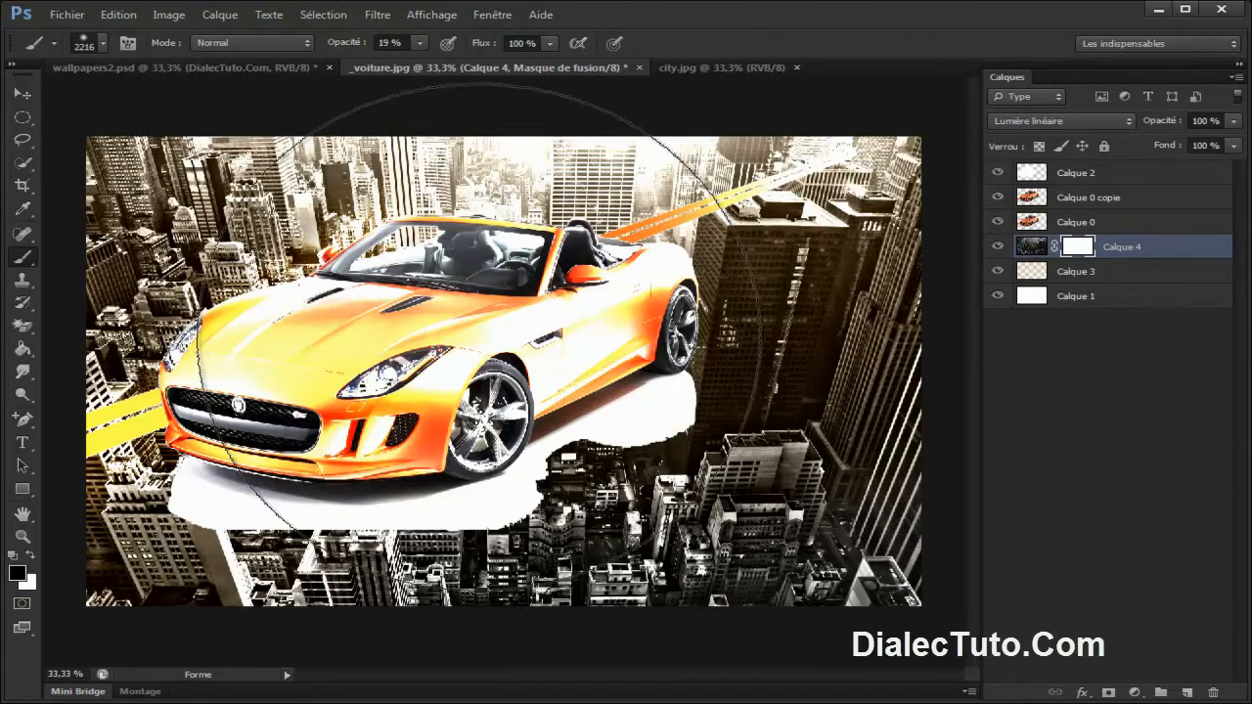
right_click(486, 335)
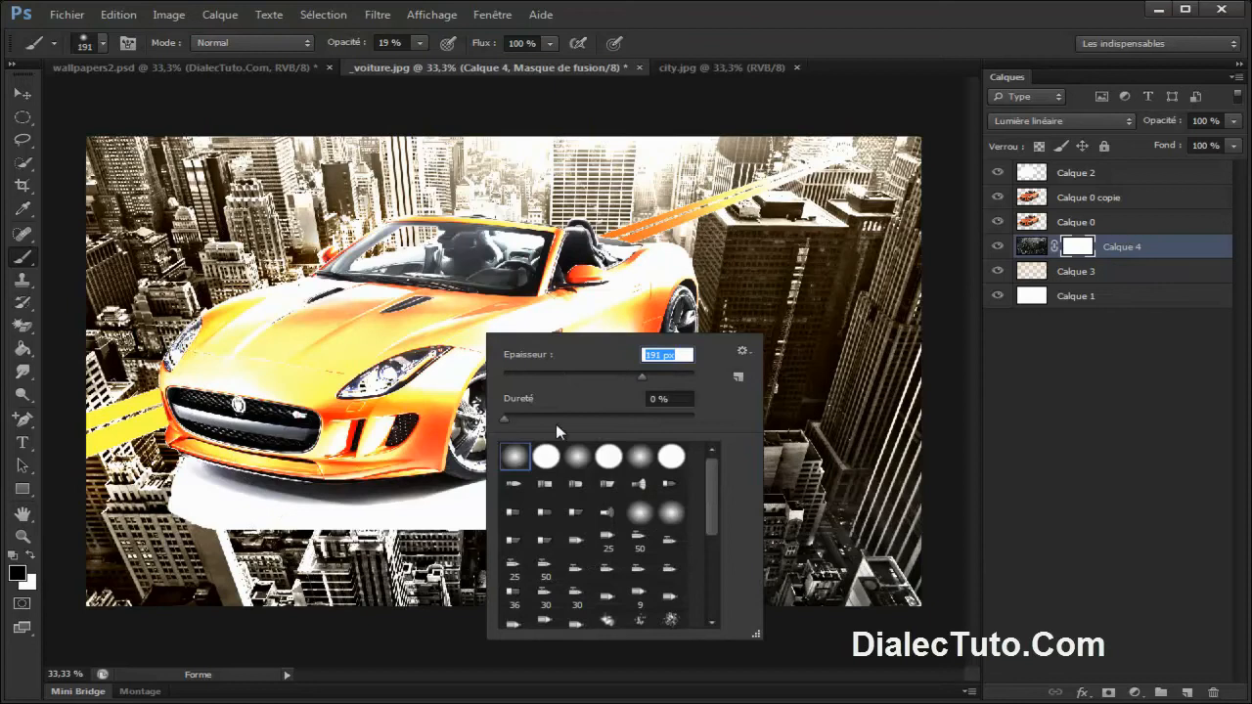
key("Return")
right_click(183, 497)
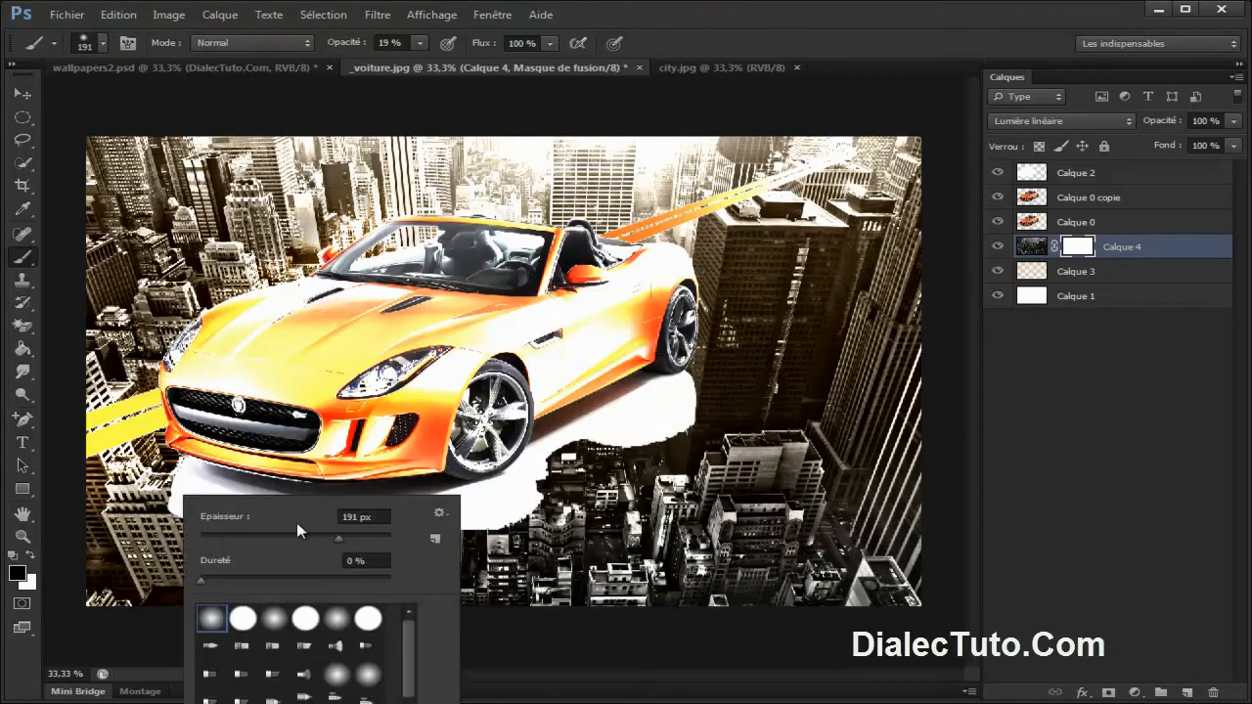
left_click_drag(341, 538, 359, 538)
mouse_move(207, 480)
left_mouse_down()
mouse_move(224, 475)
mouse_move(155, 507)
left_mouse_up()
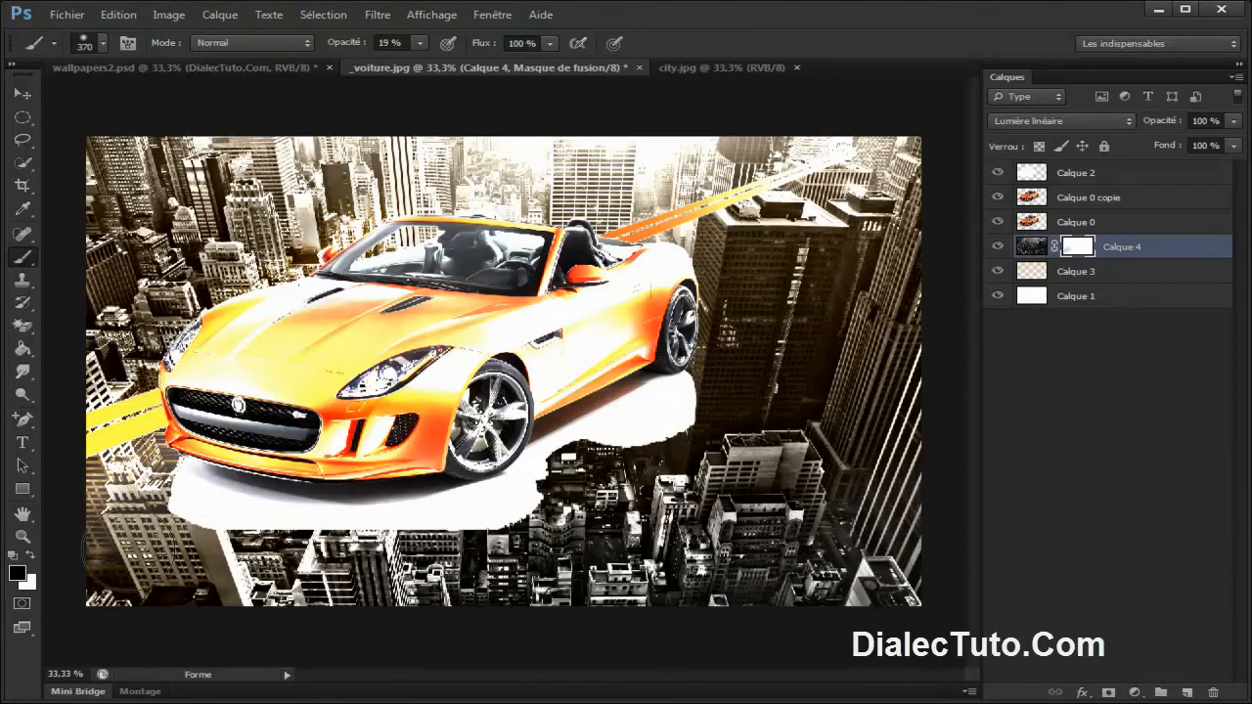
left_click_drag(340, 49, 483, 46)
mouse_move(108, 522)
left_mouse_down()
mouse_move(113, 580)
mouse_move(199, 510)
mouse_move(221, 456)
mouse_move(103, 495)
mouse_move(172, 455)
mouse_move(168, 483)
mouse_move(397, 511)
mouse_move(403, 613)
mouse_move(260, 568)
mouse_move(465, 554)
mouse_move(728, 506)
mouse_move(879, 575)
mouse_move(927, 568)
mouse_move(915, 417)
mouse_move(872, 388)
mouse_move(770, 369)
mouse_move(667, 409)
mouse_move(705, 461)
mouse_move(818, 492)
mouse_move(687, 367)
mouse_move(779, 278)
mouse_move(809, 272)
mouse_move(846, 223)
left_mouse_up()
mouse_move(874, 208)
left_mouse_down()
mouse_move(570, 281)
mouse_move(836, 215)
mouse_move(809, 380)
mouse_move(883, 389)
mouse_move(872, 346)
mouse_move(744, 343)
mouse_move(675, 310)
mouse_move(537, 413)
mouse_move(285, 453)
mouse_move(223, 424)
left_mouse_up()
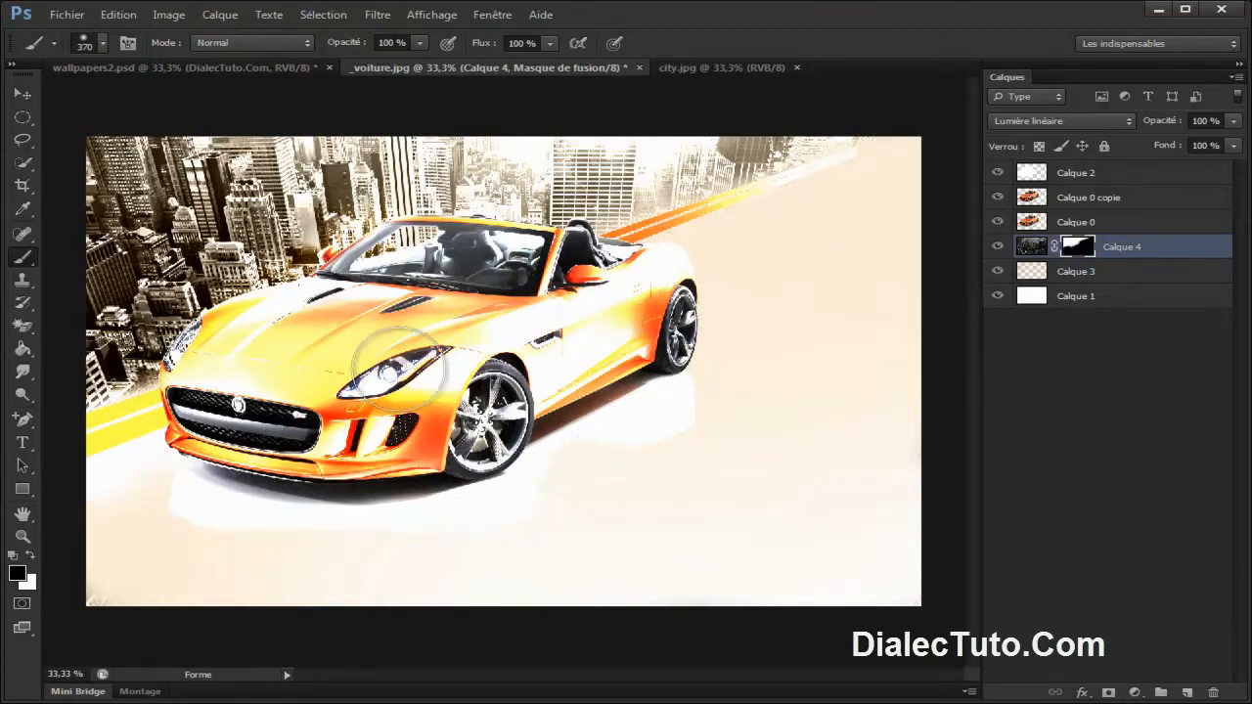
Step: Set the brush hardness to 20 % and paint the mask along the stripe and car outline to clear the city's edge
right_click(462, 356)
left_click_drag(484, 441, 516, 443)
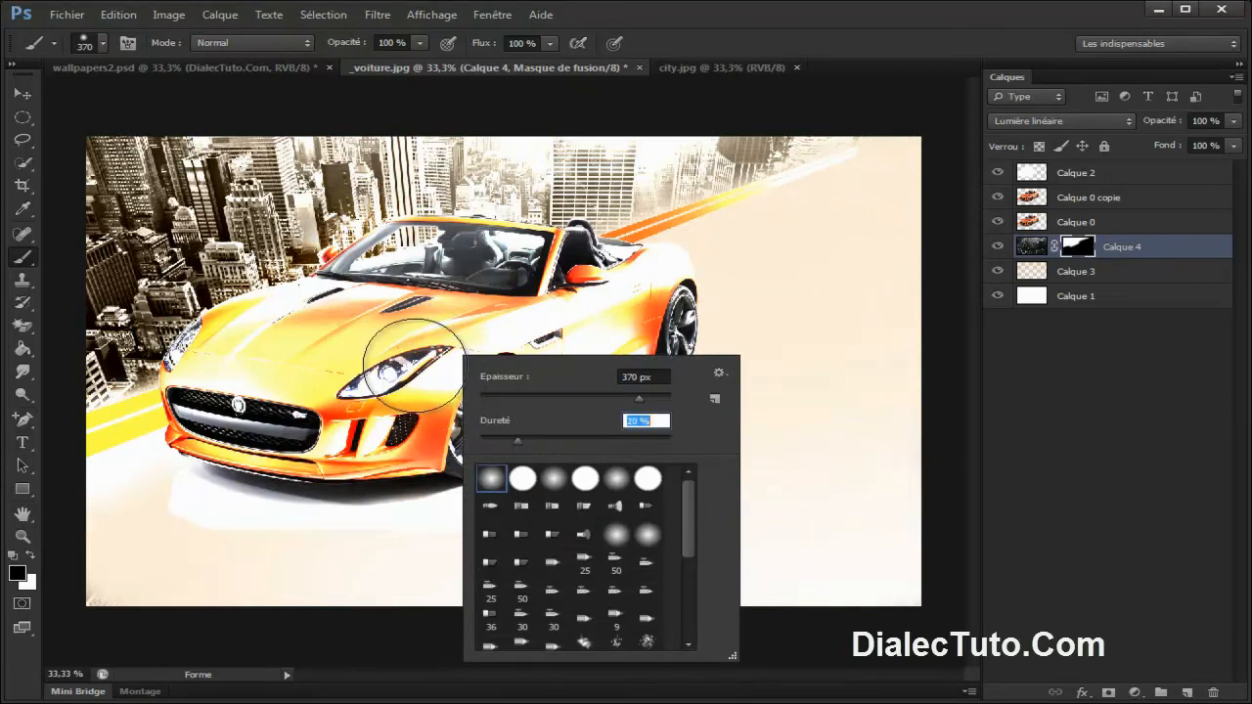
mouse_move(127, 431)
left_mouse_down()
mouse_move(188, 431)
mouse_move(150, 445)
mouse_move(218, 389)
mouse_move(192, 385)
mouse_move(228, 348)
mouse_move(383, 294)
mouse_move(460, 252)
mouse_move(396, 267)
mouse_move(467, 257)
mouse_move(529, 272)
mouse_move(806, 232)
left_mouse_up()
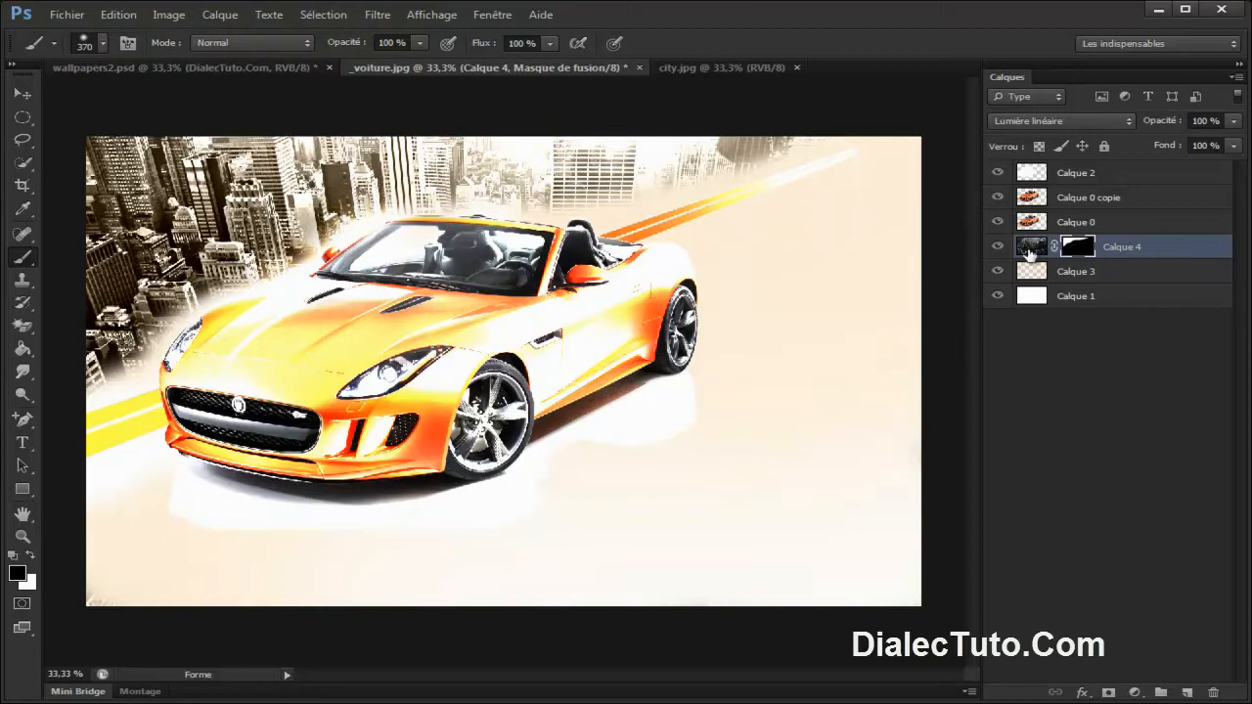
Step: Lower the opacity of the city layer Calque 4 to 45 % and compare the result with wallpapers2.psd
left_click(1031, 247)
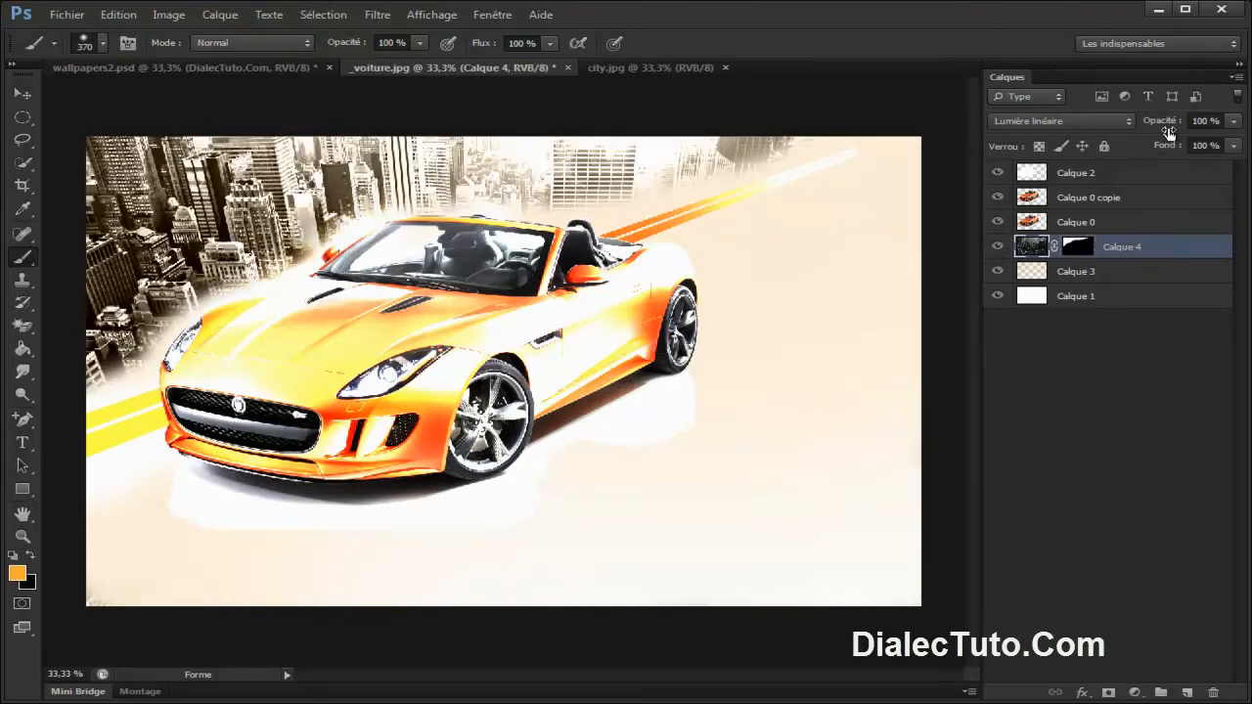
left_click_drag(1167, 122, 1110, 135)
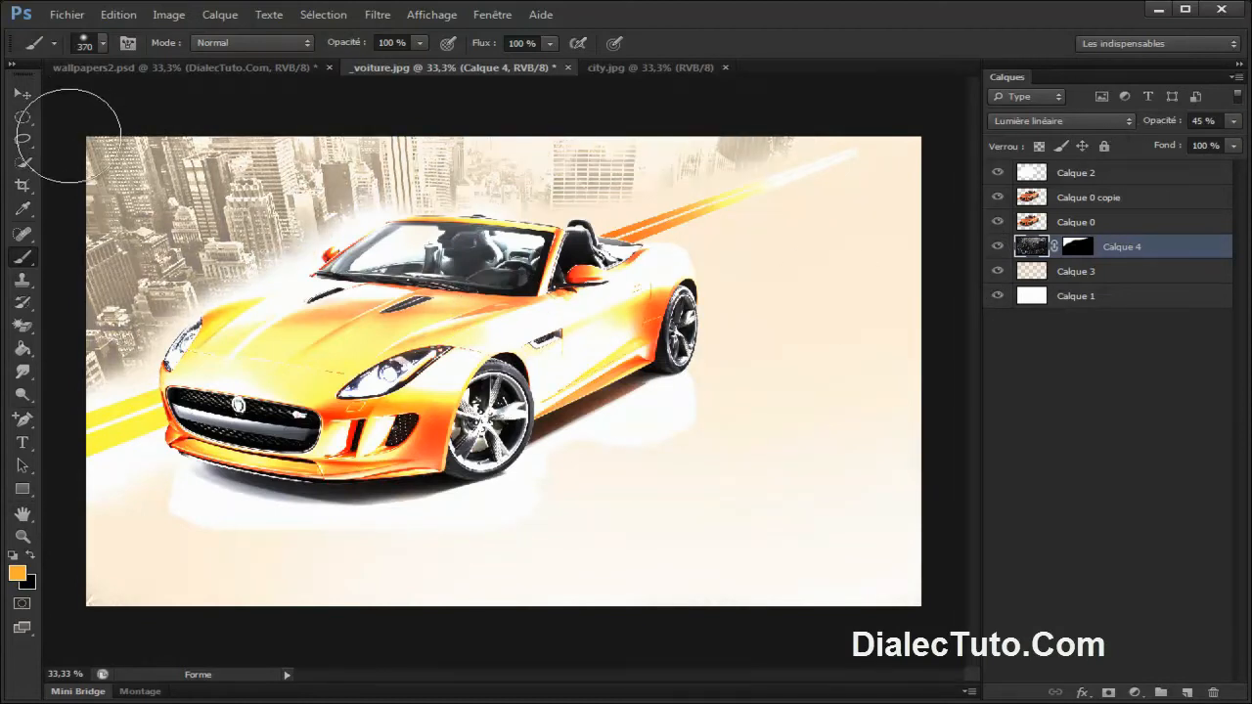
left_click(23, 94)
left_click(176, 68)
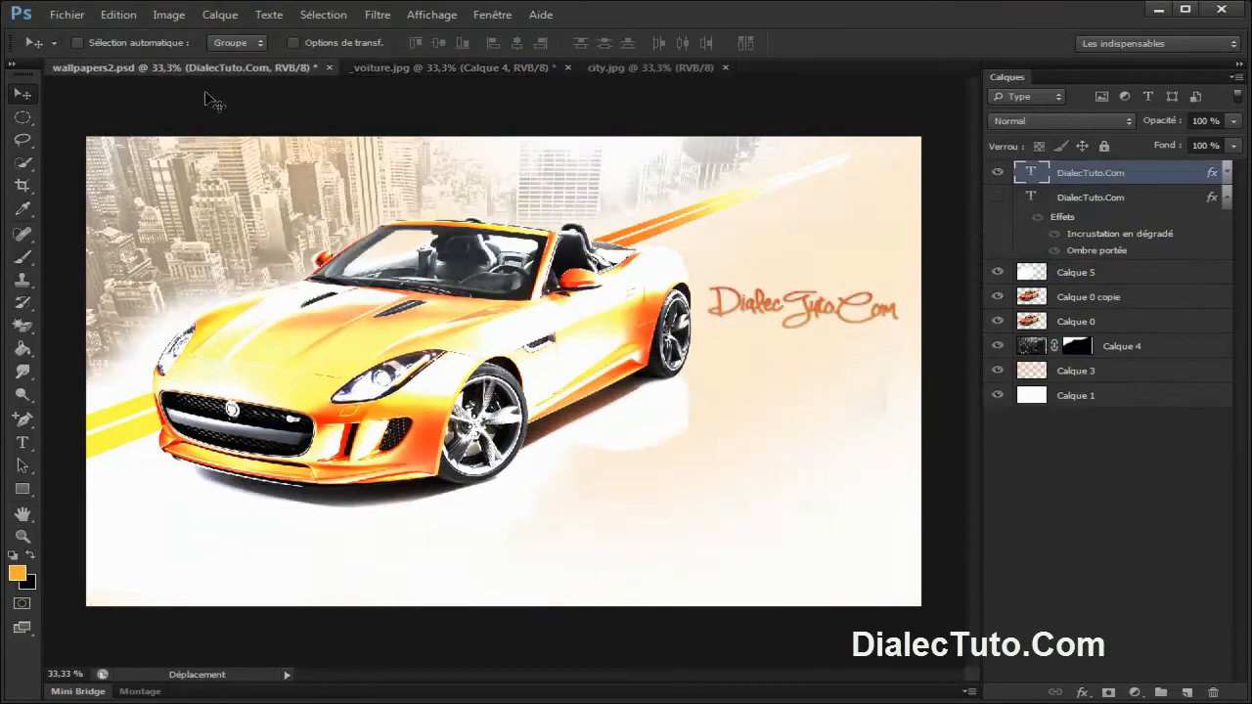
left_click(533, 68)
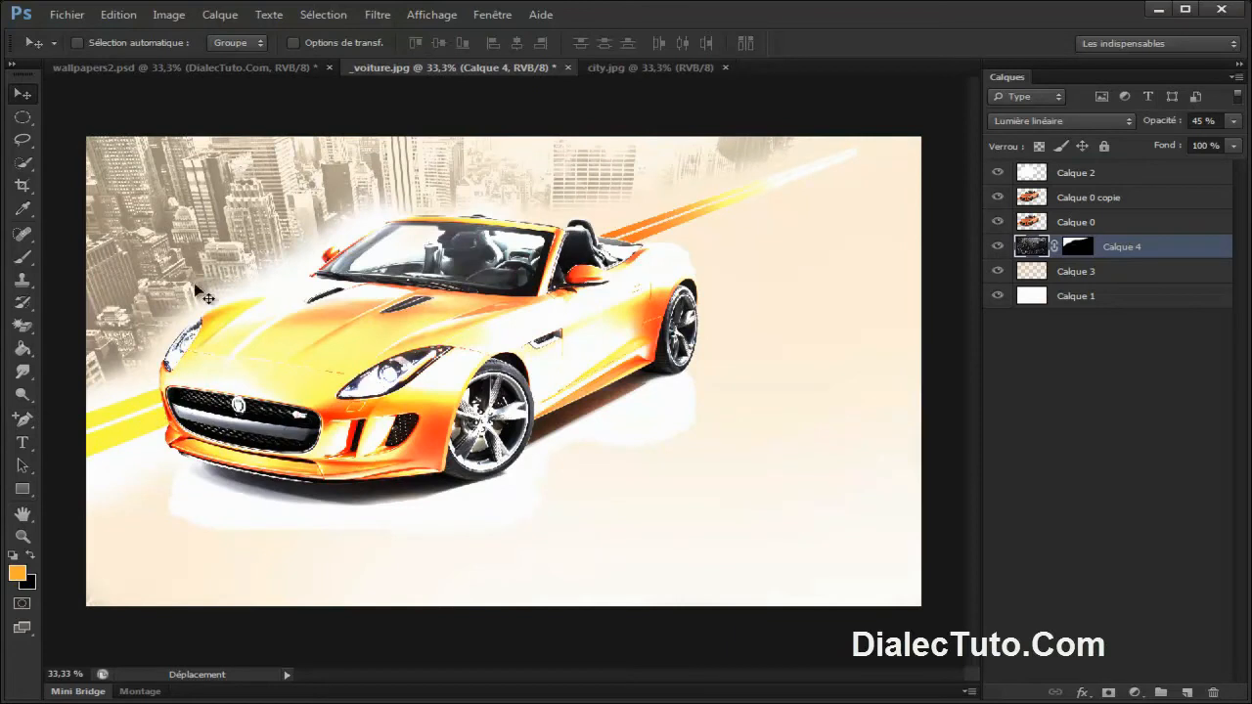
Step: Start a horizontal text reading DialecTuto below the car, in orange Simply*Glamorous at 138 pt
left_click(23, 442)
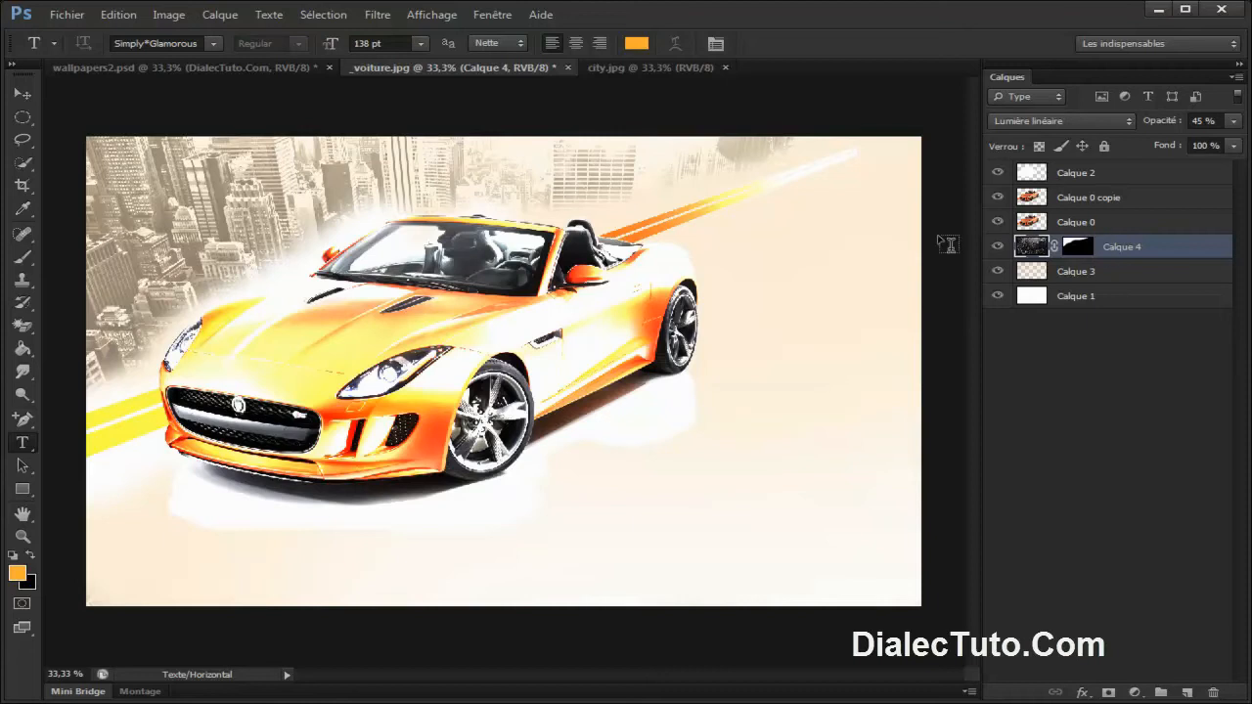
left_click(332, 544)
type("Dial")
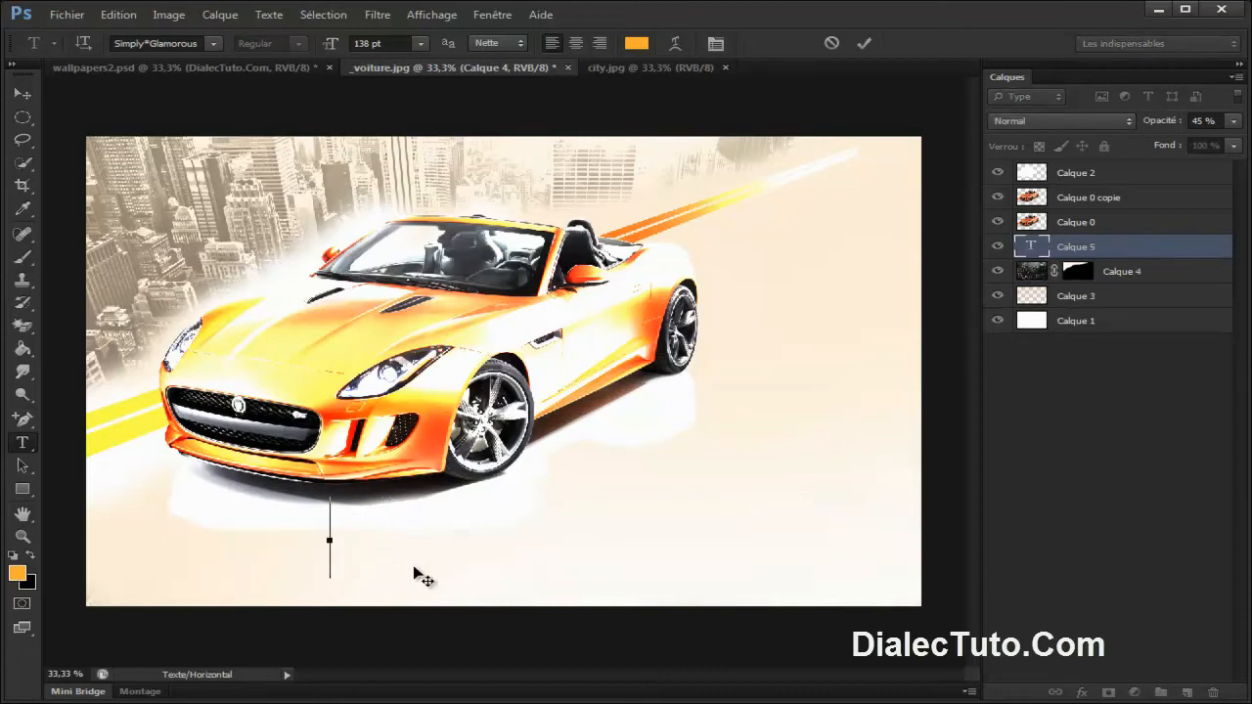
type("Dialec")
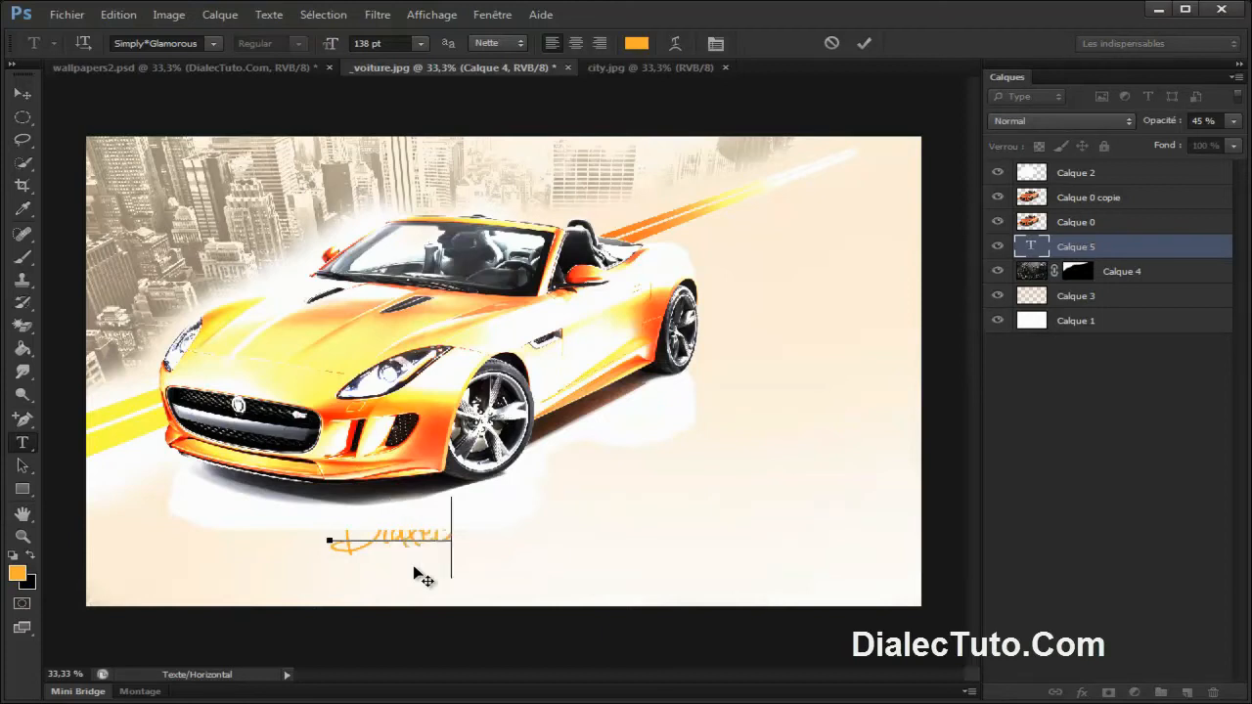
type("Tuto")
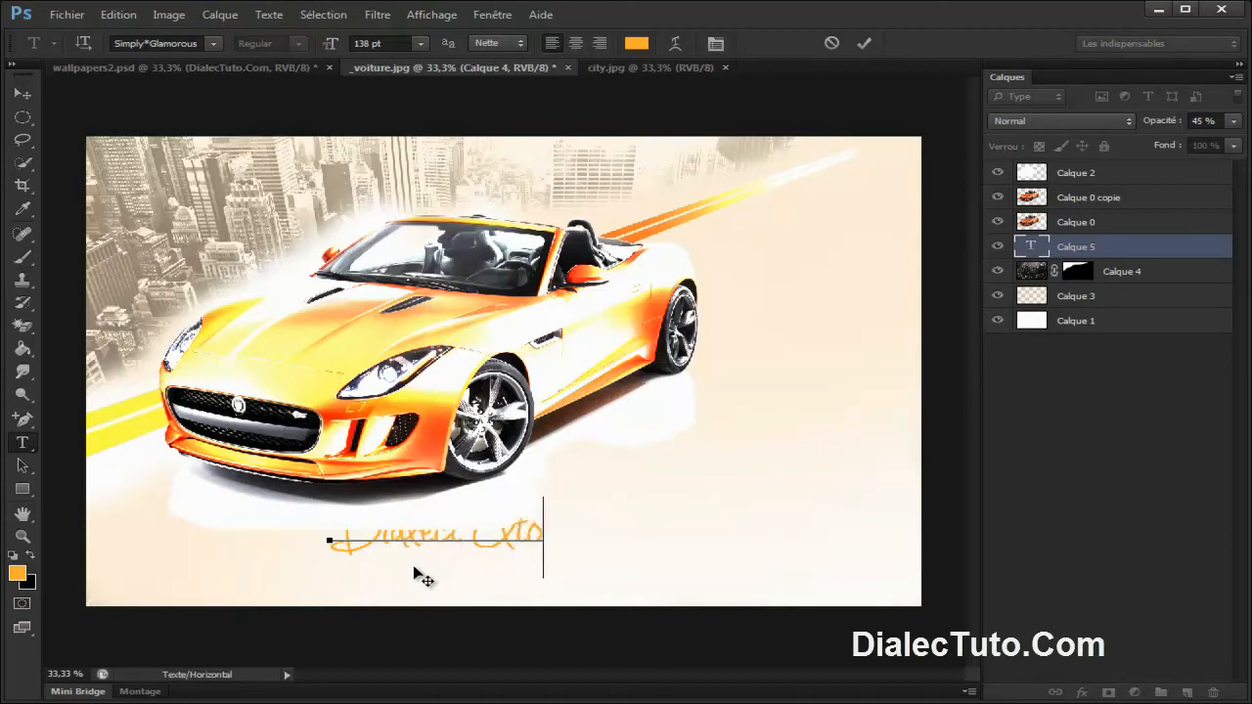
Step: Delete the mistyped characters, complete the text as DialecTuto.Com and place its layer above all the others
key("BackSpace")
key("BackSpace")
key("BackSpace")
key("BackSpace")
key("BackSpace")
key("BackSpace")
key("BackSpace")
key("BackSpace")
key("BackSpace")
key("BackSpace")
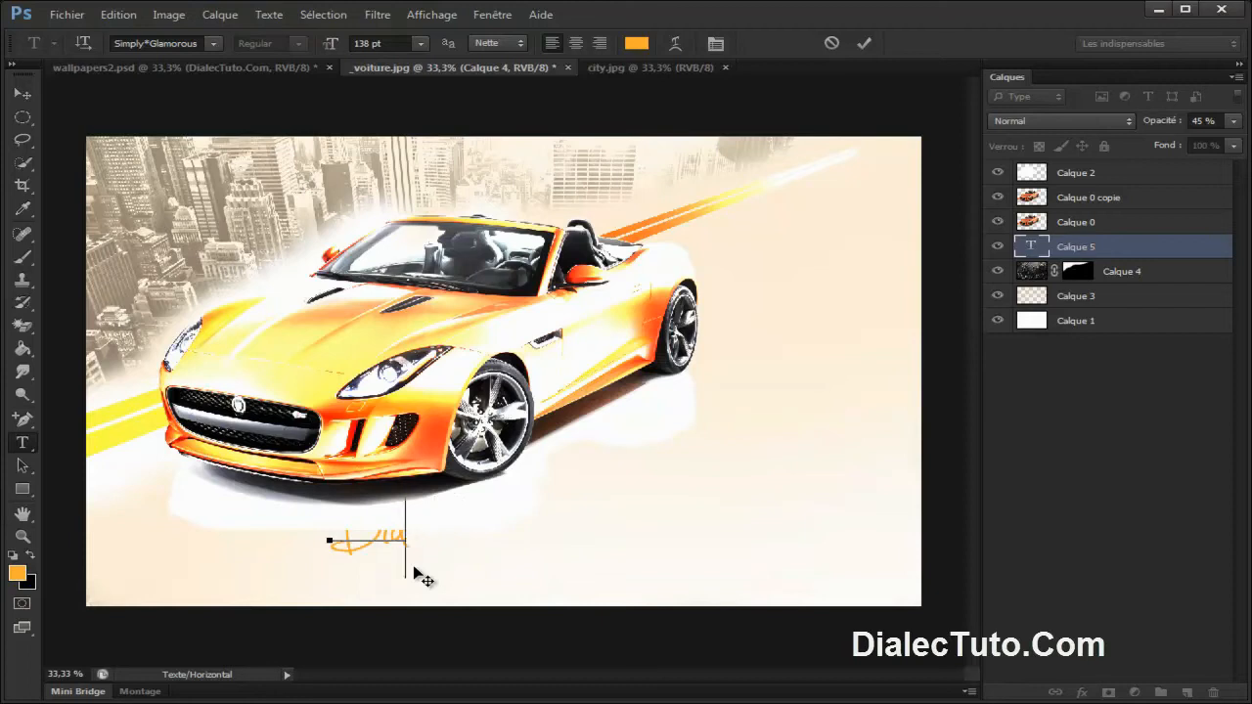
type("DialecTuto")
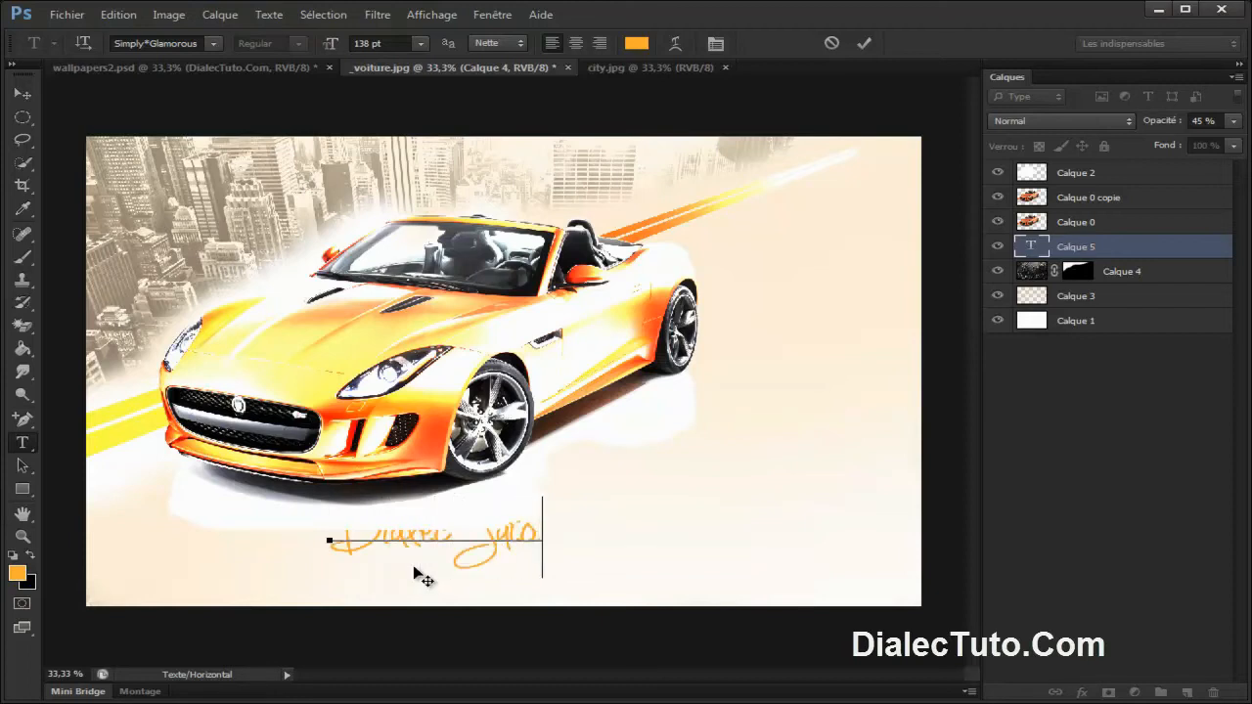
type(".Com")
left_click(21, 94)
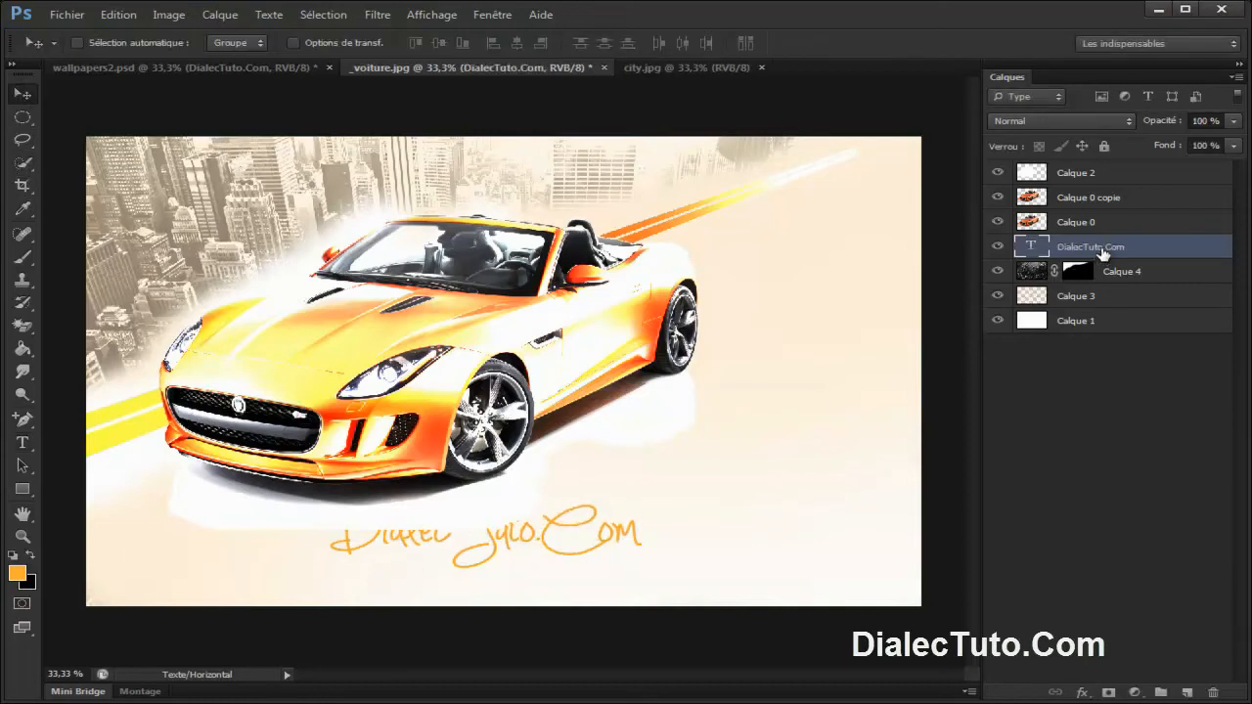
left_click_drag(1104, 247, 1094, 174)
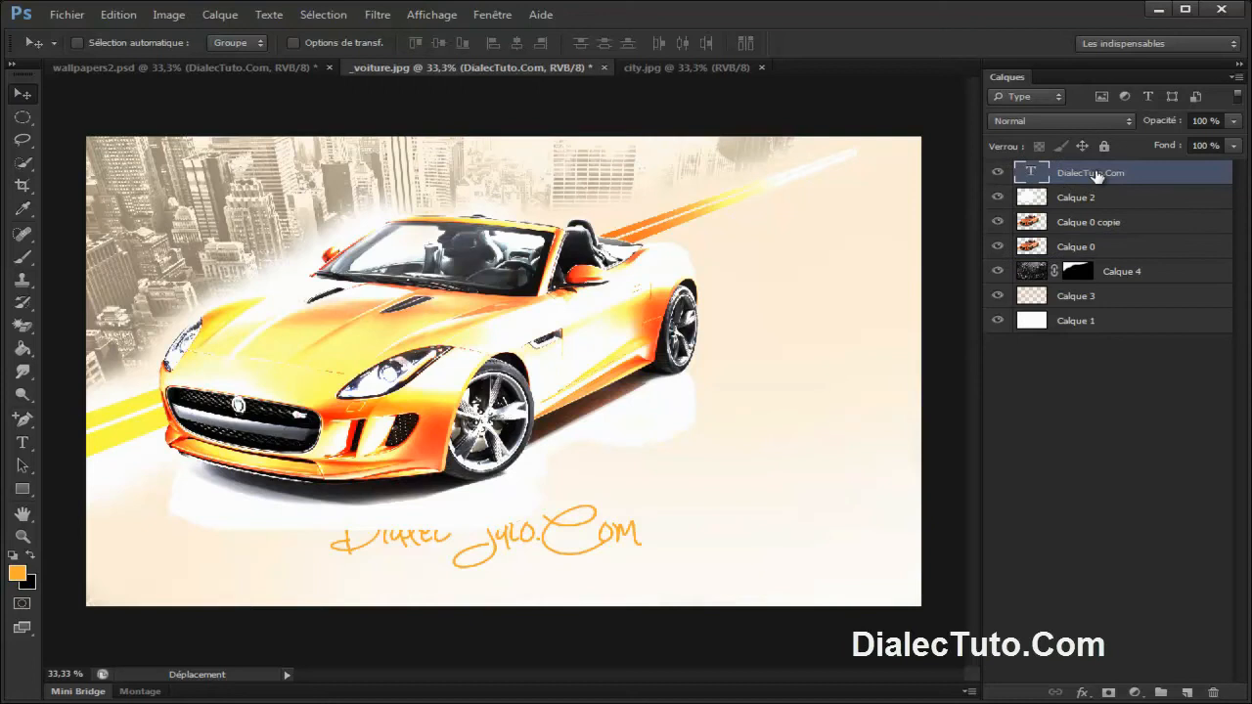
Step: Add a gradient overlay (Incrustation en dégradé) to the DialecTuto.Com text and make its black starting color stop orange
double_click(1159, 176)
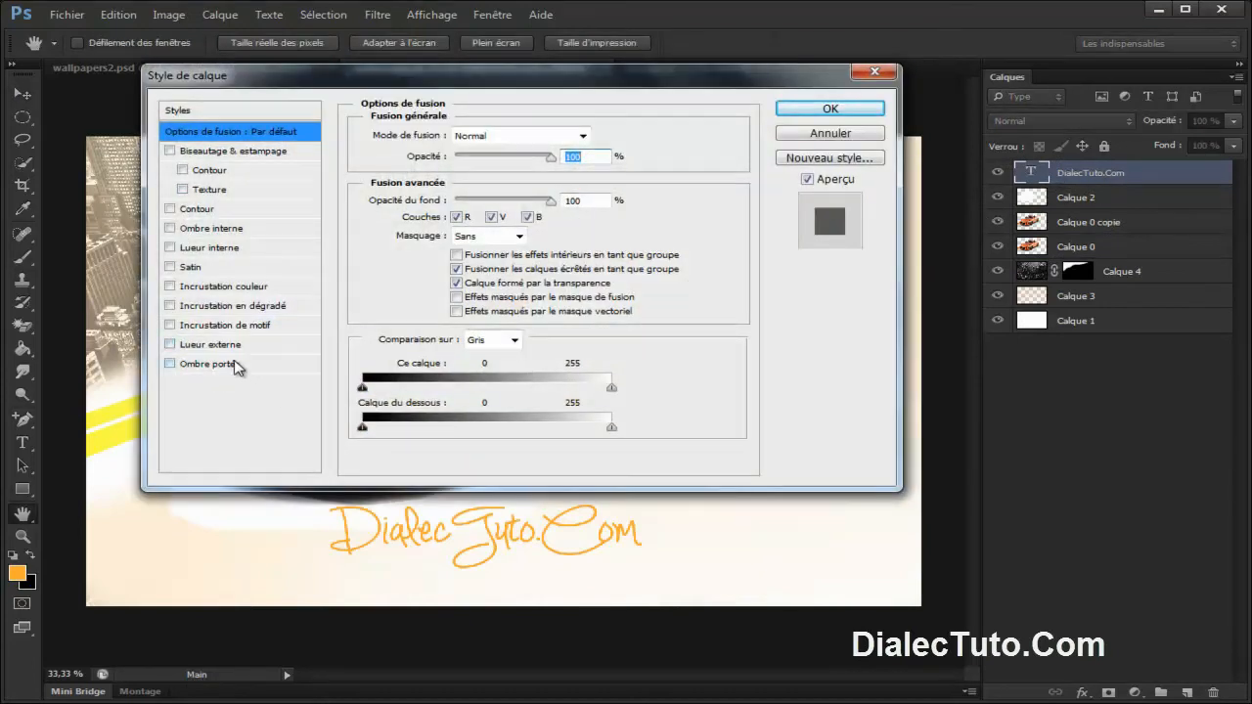
left_click(251, 307)
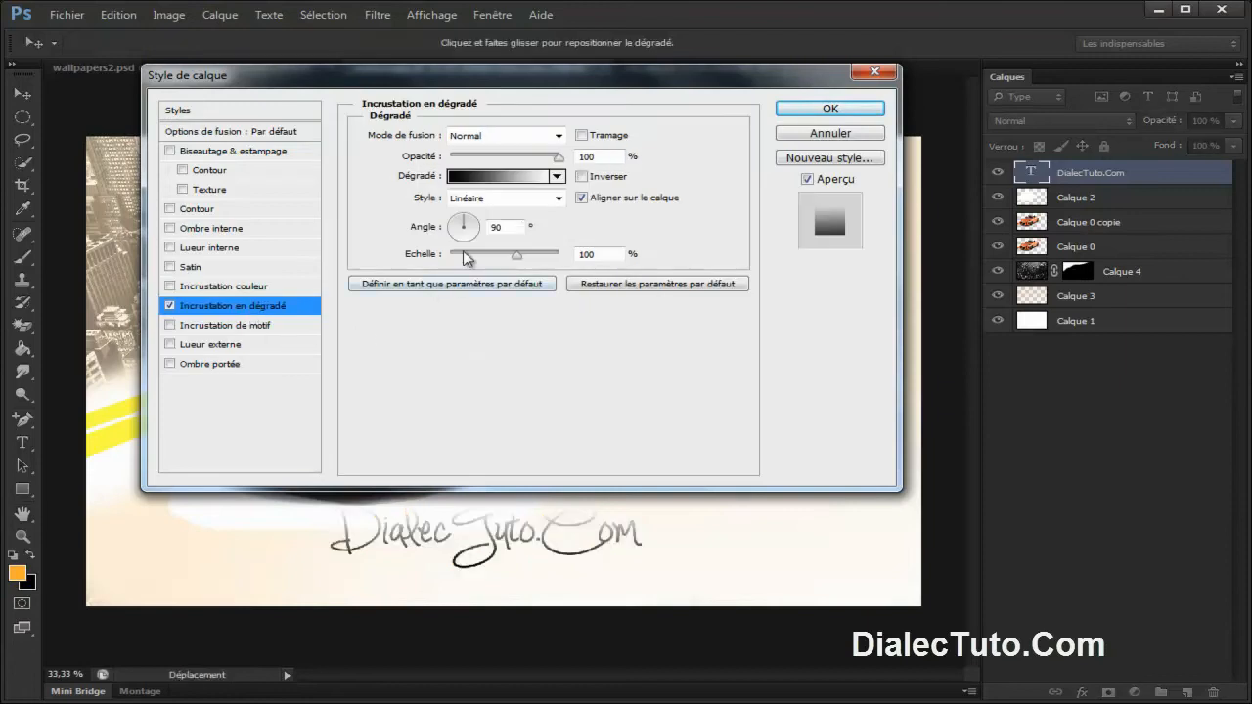
left_click(491, 178)
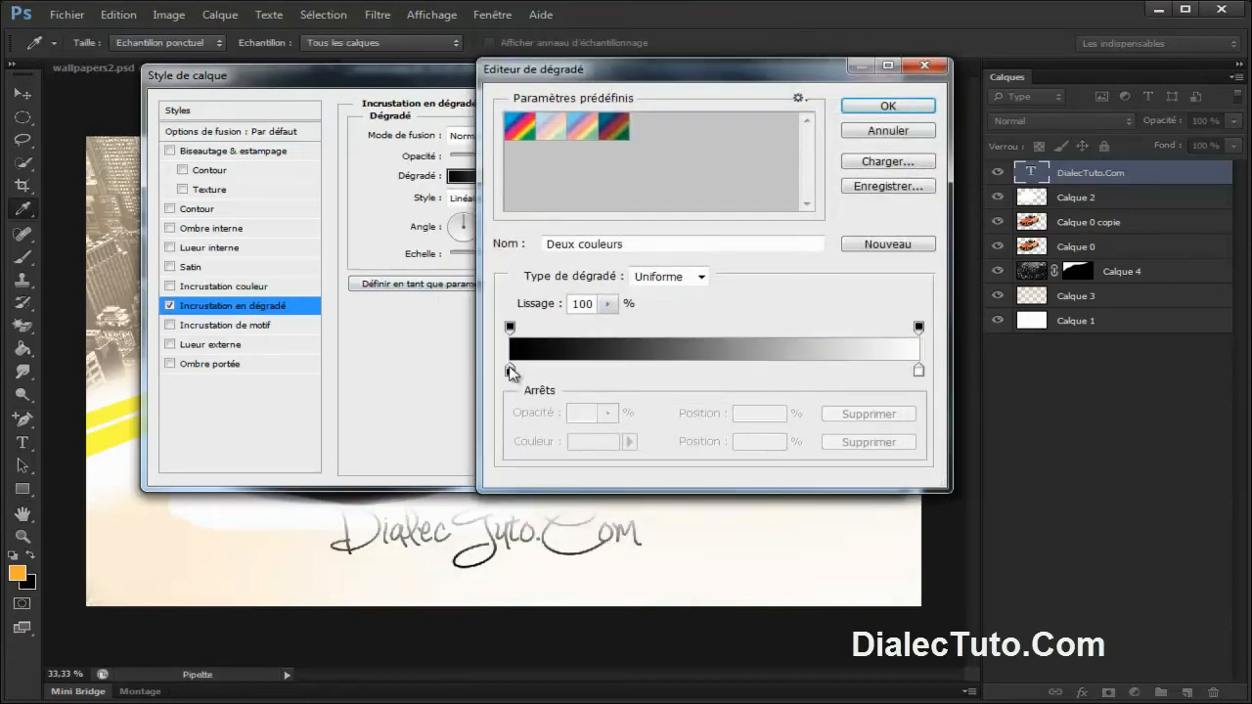
left_click(510, 370)
left_click(593, 443)
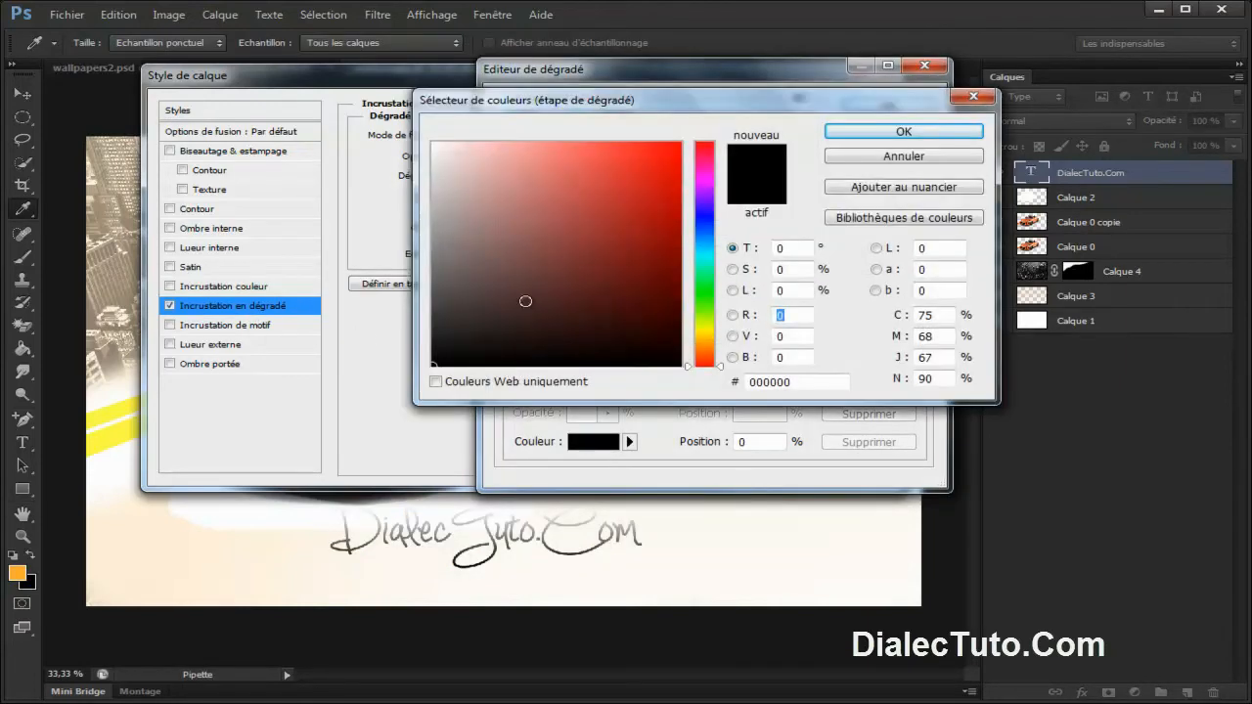
left_click(711, 340)
left_click_drag(639, 296, 707, 123)
left_click(864, 135)
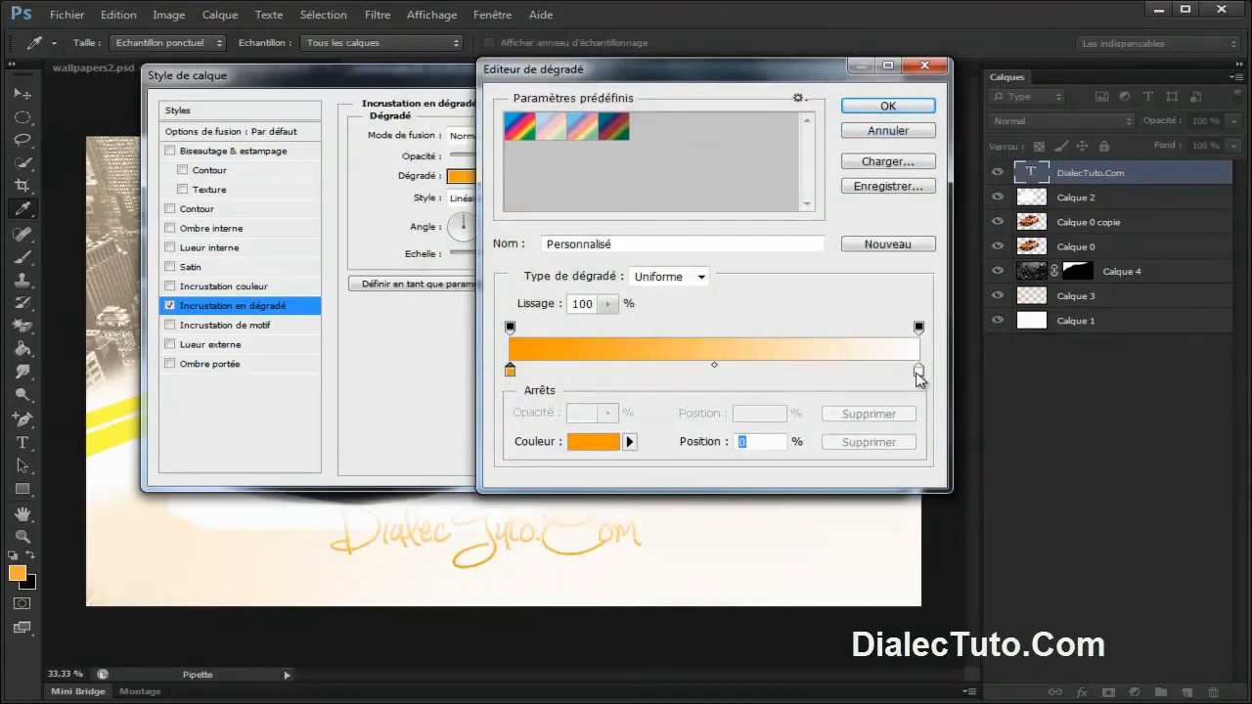
Step: Set the gradient's white end stop to the deeper orange ff5400 and apply the gradient
left_click(918, 372)
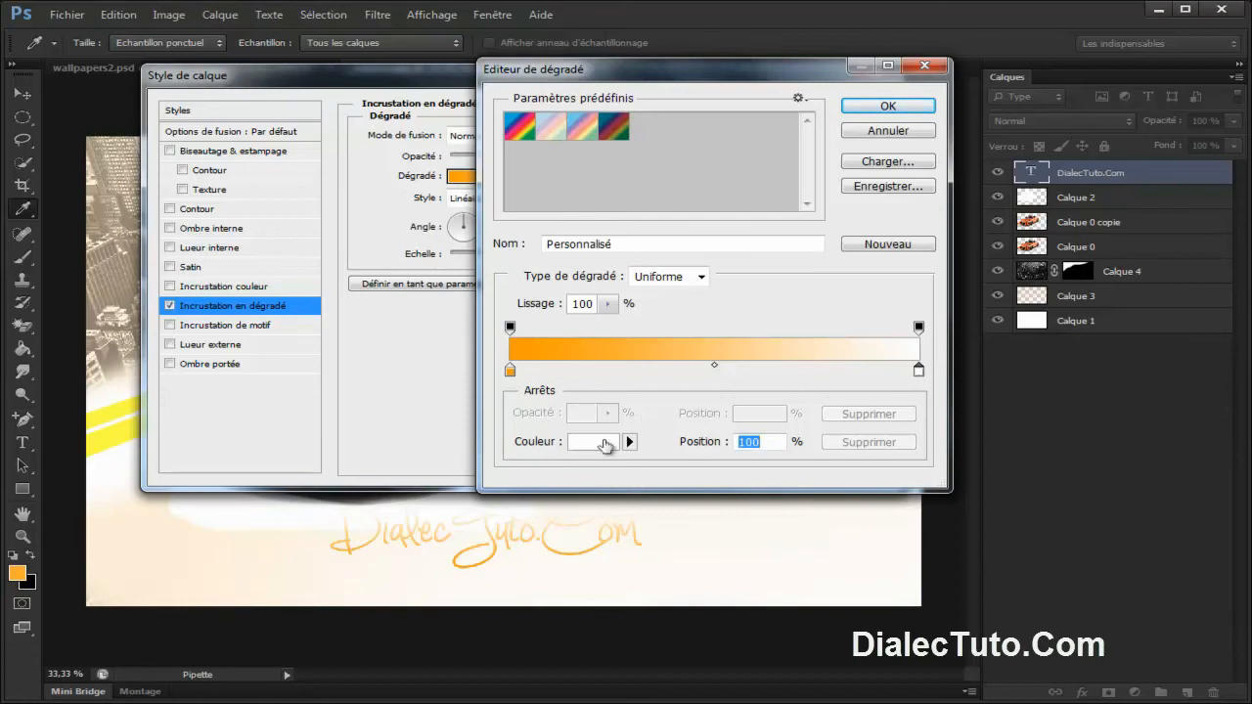
left_click(606, 443)
left_click_drag(711, 336, 712, 355)
left_click_drag(674, 159, 670, 106)
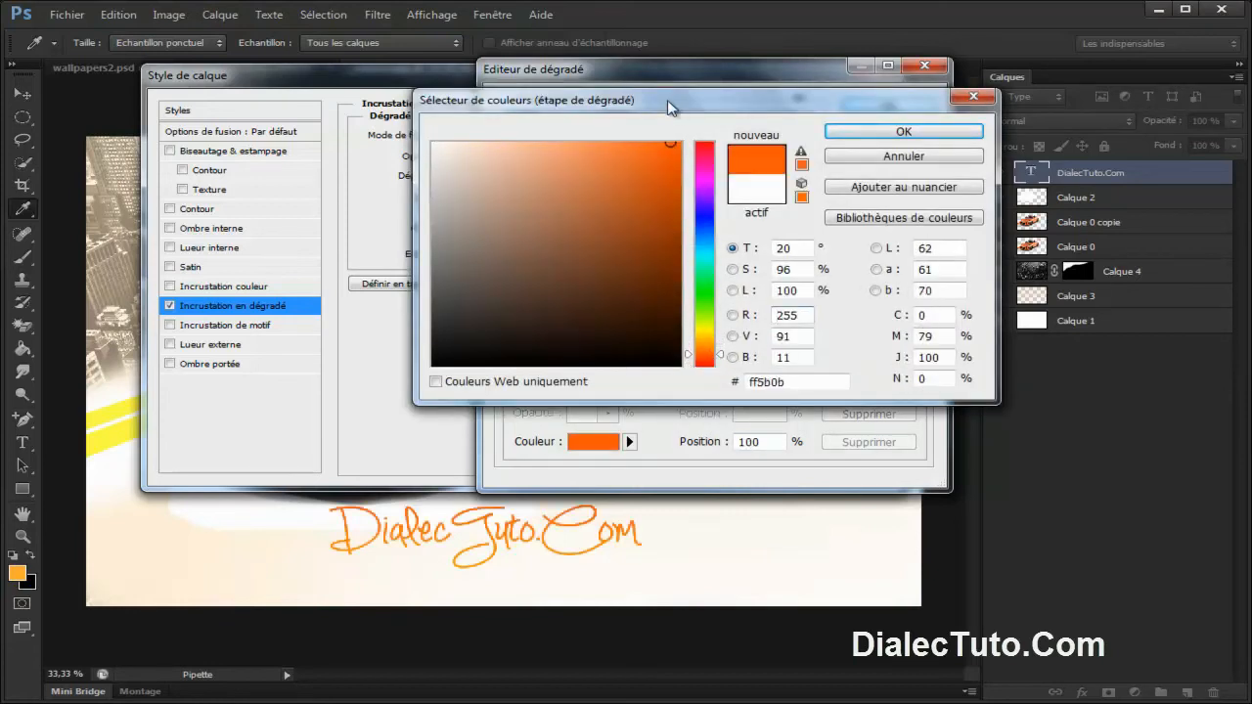
left_click_drag(649, 154, 690, 138)
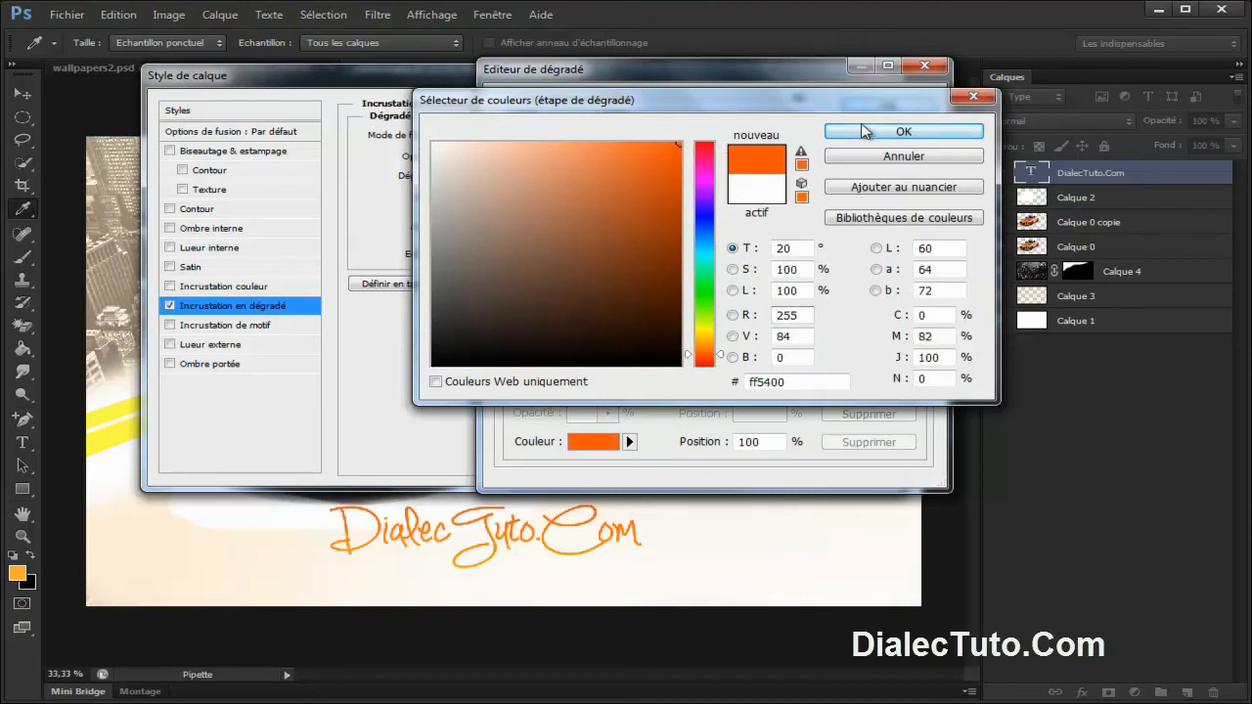
left_click(865, 130)
left_click(885, 108)
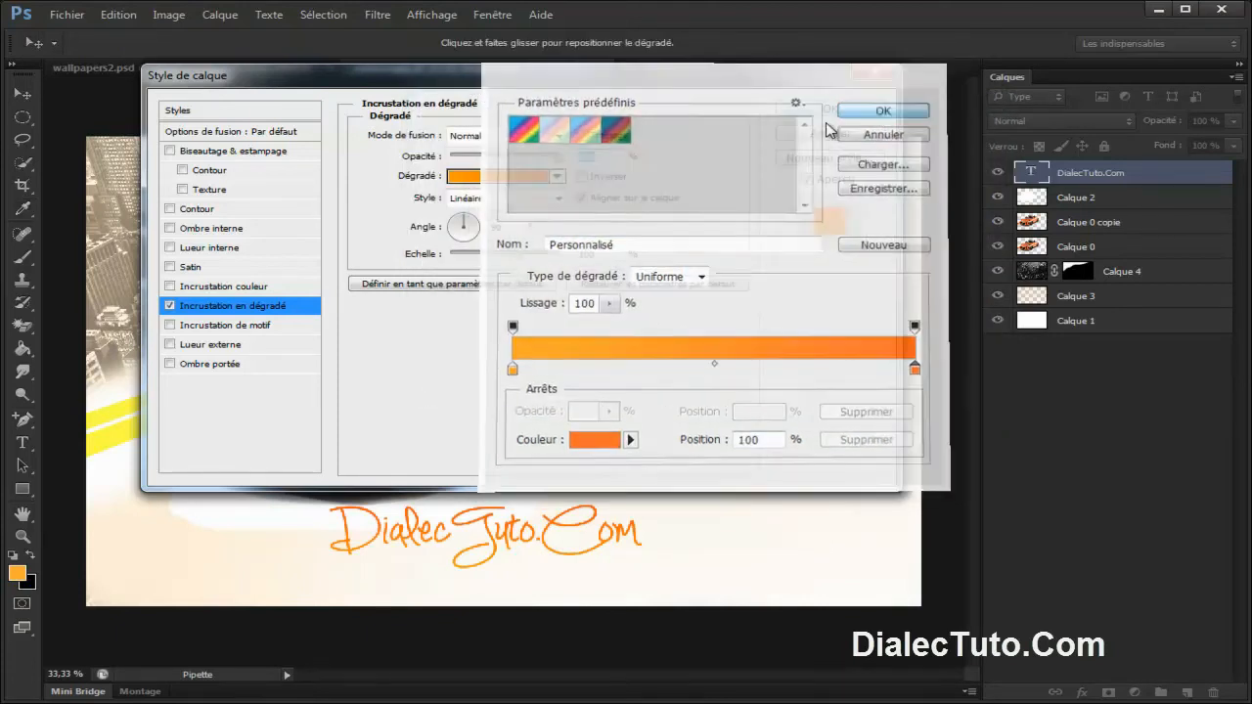
Step: Add a drop shadow (Ombre portée) to the DialecTuto.Com text with distance 4 px, spread 5% and size 10 px, and apply the style
left_click(209, 364)
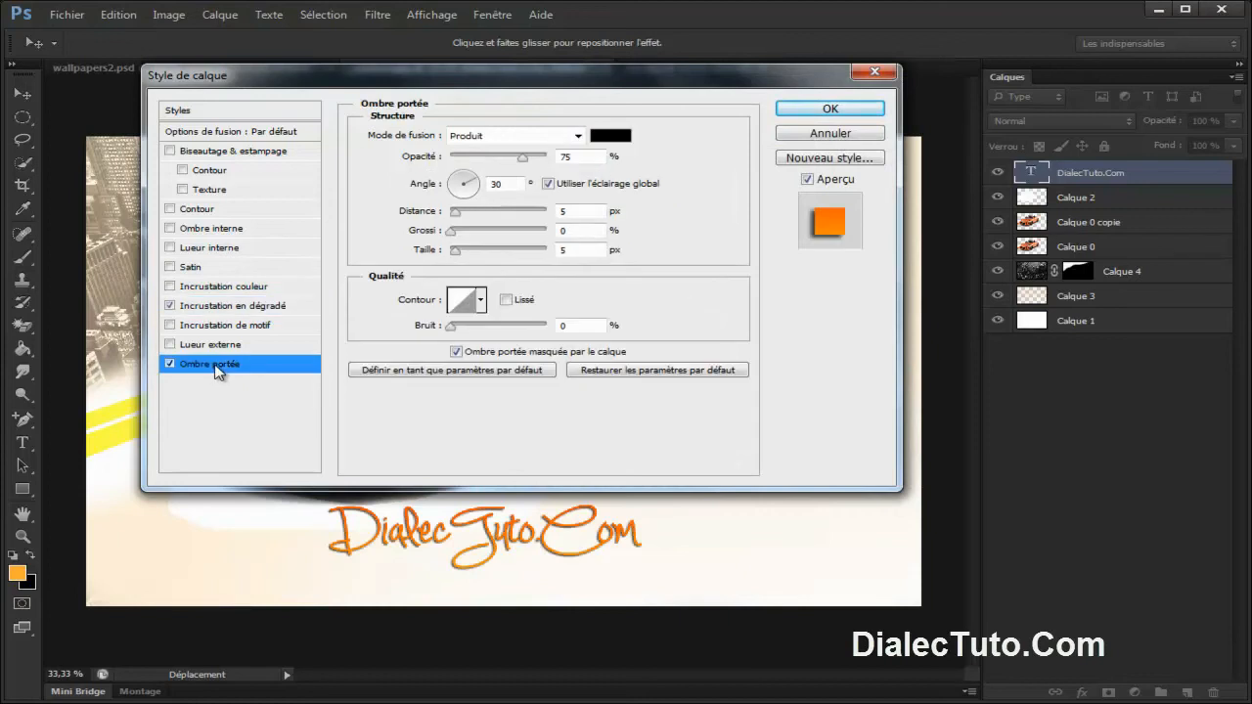
left_click_drag(456, 215, 453, 215)
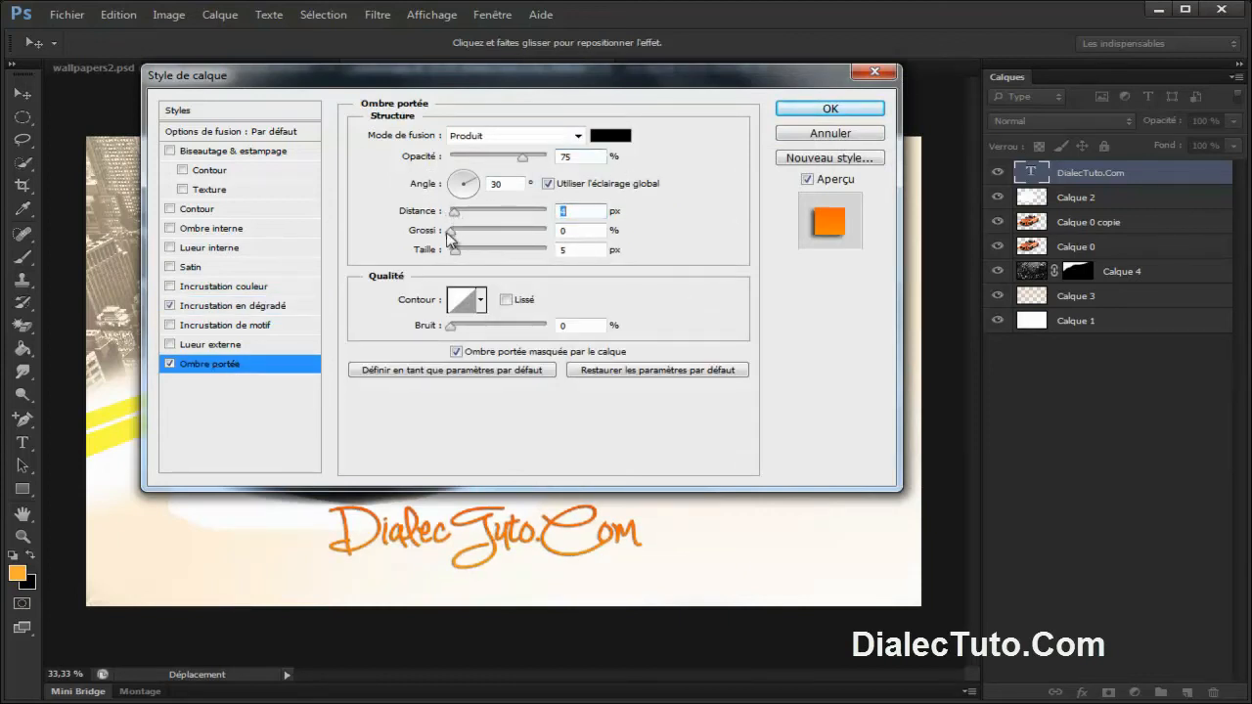
left_click_drag(456, 252, 463, 254)
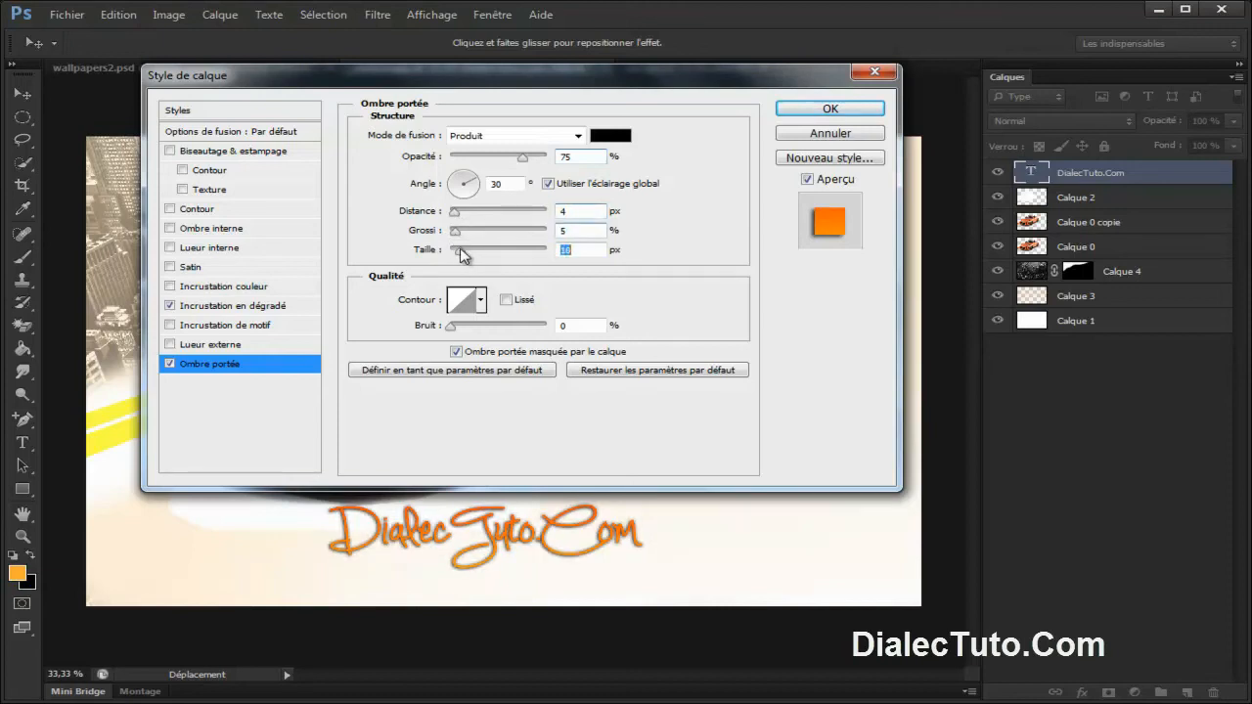
left_click(827, 109)
Step: Reduce the font size of the DialecTuto.Com text and place it beside the car's front wheel, in the empty area near the right edge
left_click_drag(499, 534, 737, 540)
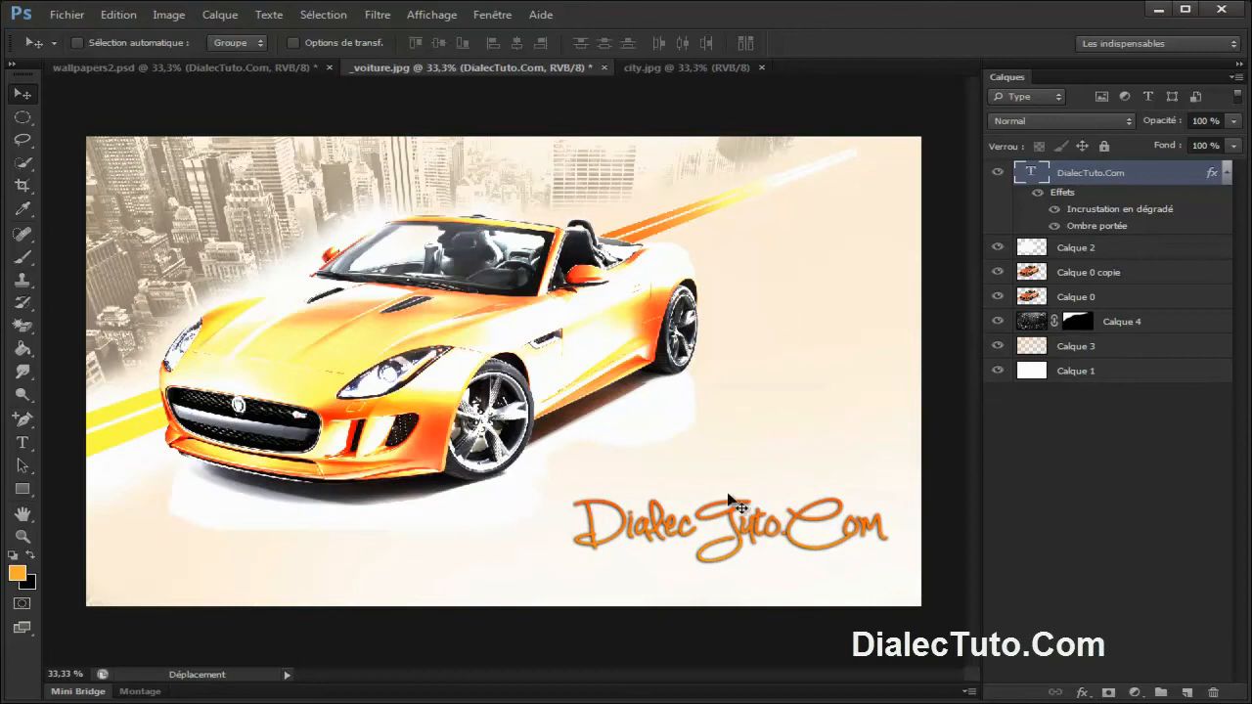
double_click(1024, 178)
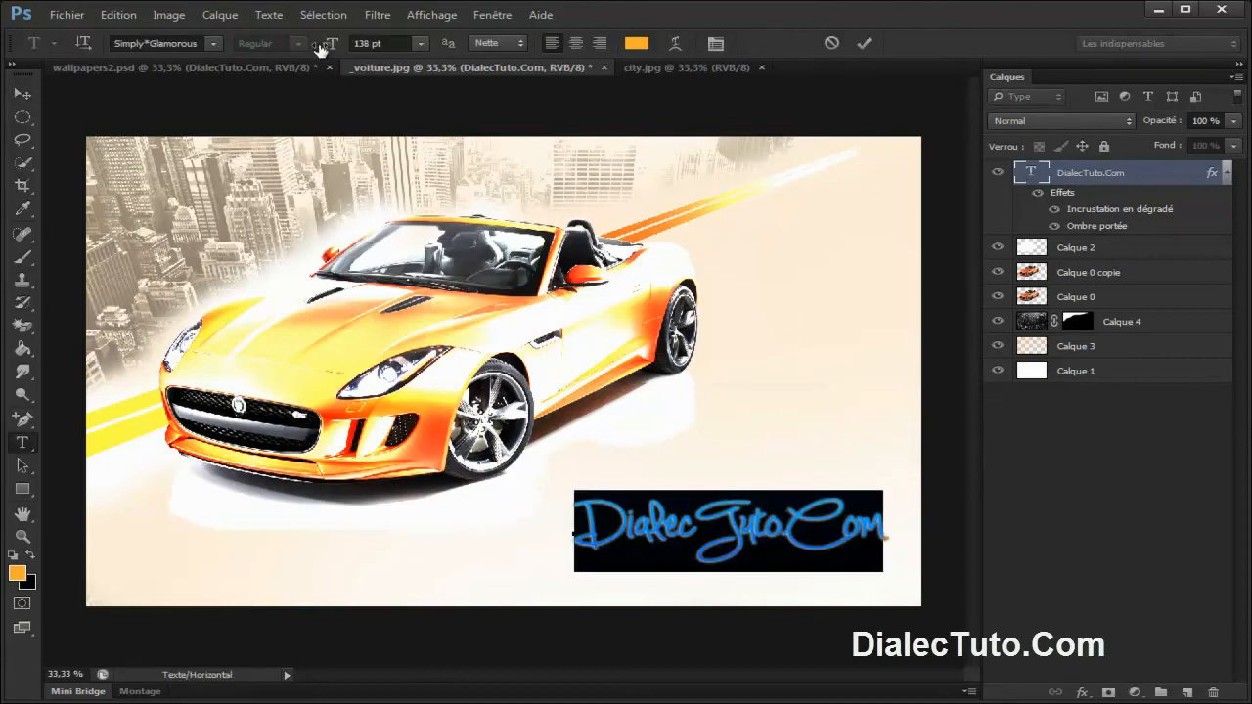
left_click(325, 45)
left_click_drag(321, 52, 304, 56)
left_click(23, 94)
left_click_drag(698, 527, 800, 405)
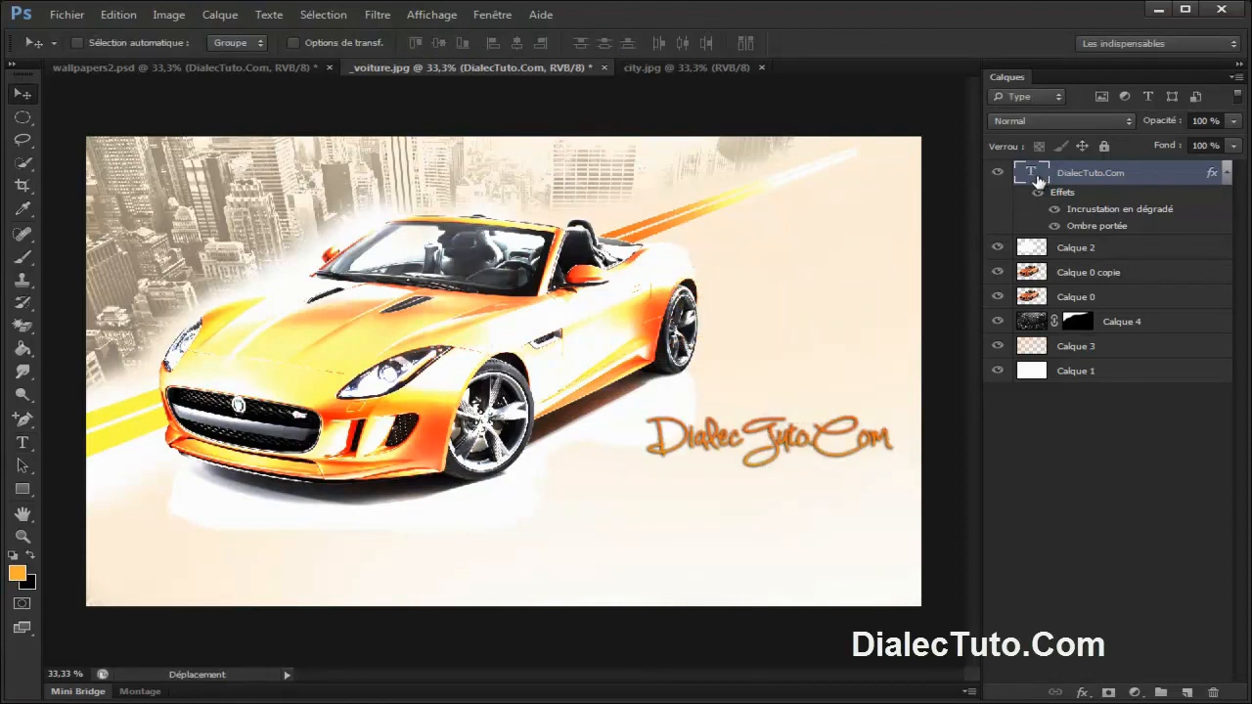
Step: Shrink the DialecTuto.Com text to about 97 pt and move it up beside the car's rear wheel
double_click(1032, 173)
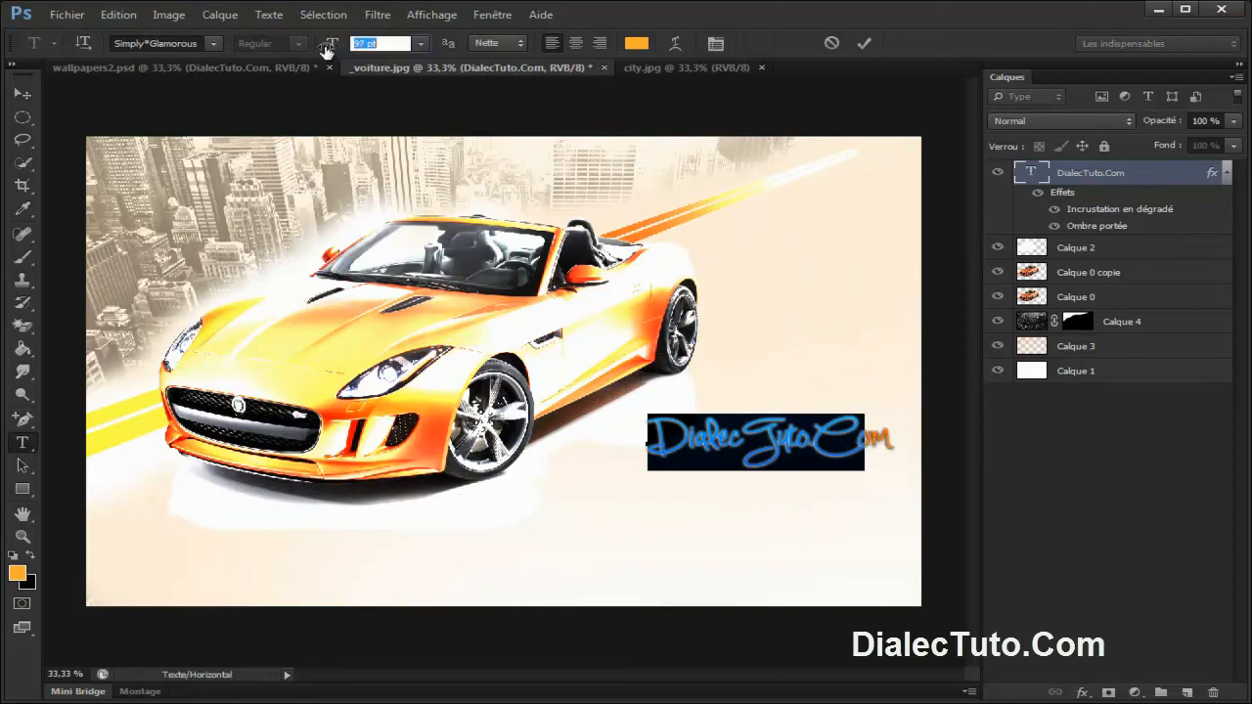
left_click(23, 94)
left_click_drag(801, 461, 805, 293)
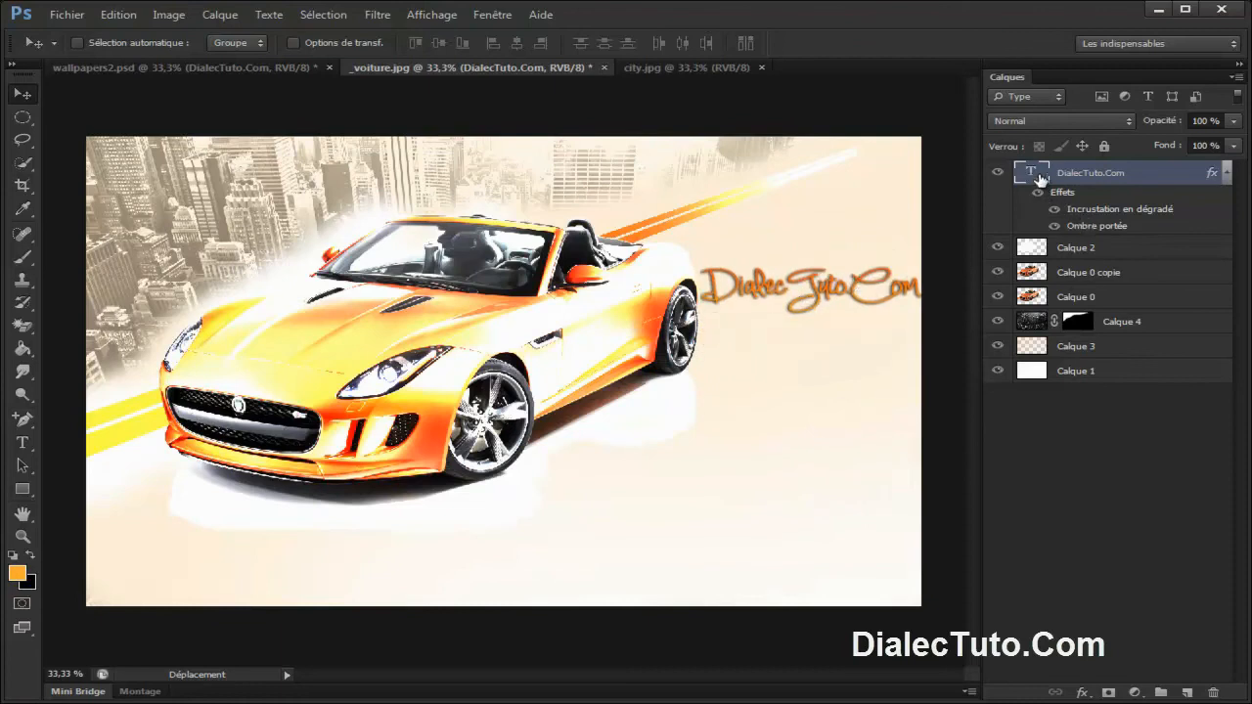
Step: Reduce the DialecTuto.Com text a little below 93 pt and center it in the space between the rear wheel and the image edge
double_click(1034, 174)
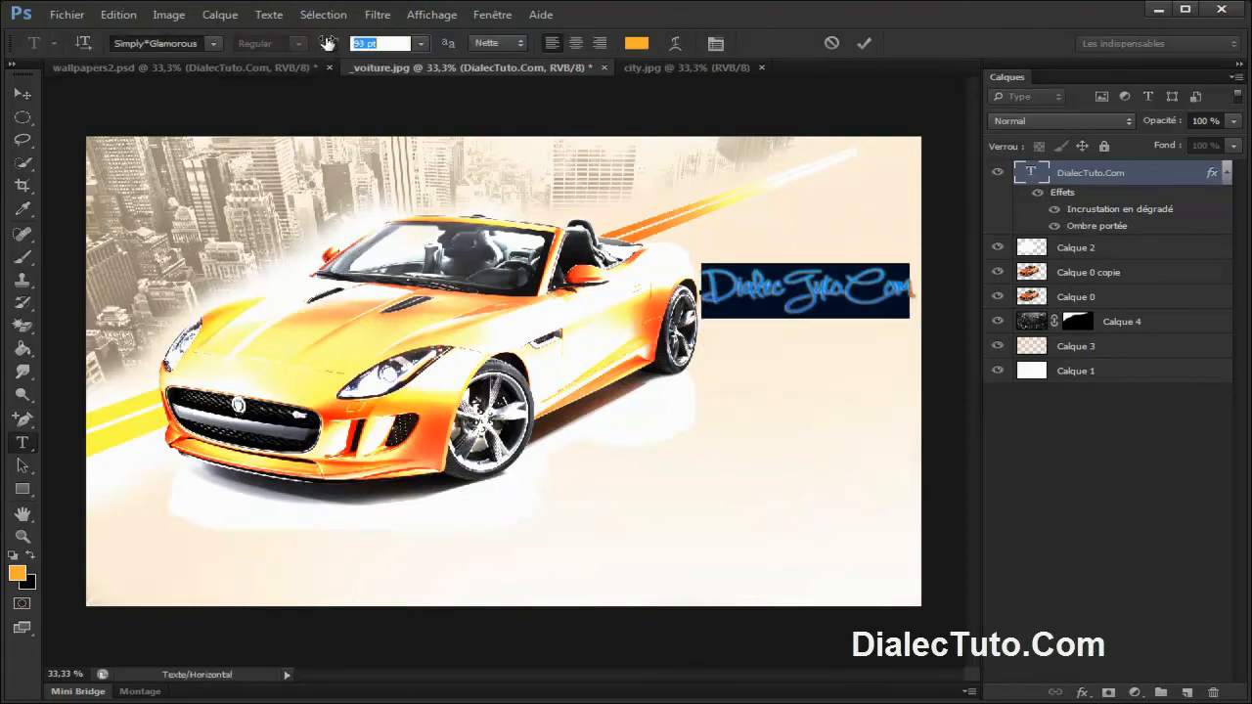
left_click(21, 93)
left_click_drag(775, 284, 823, 321)
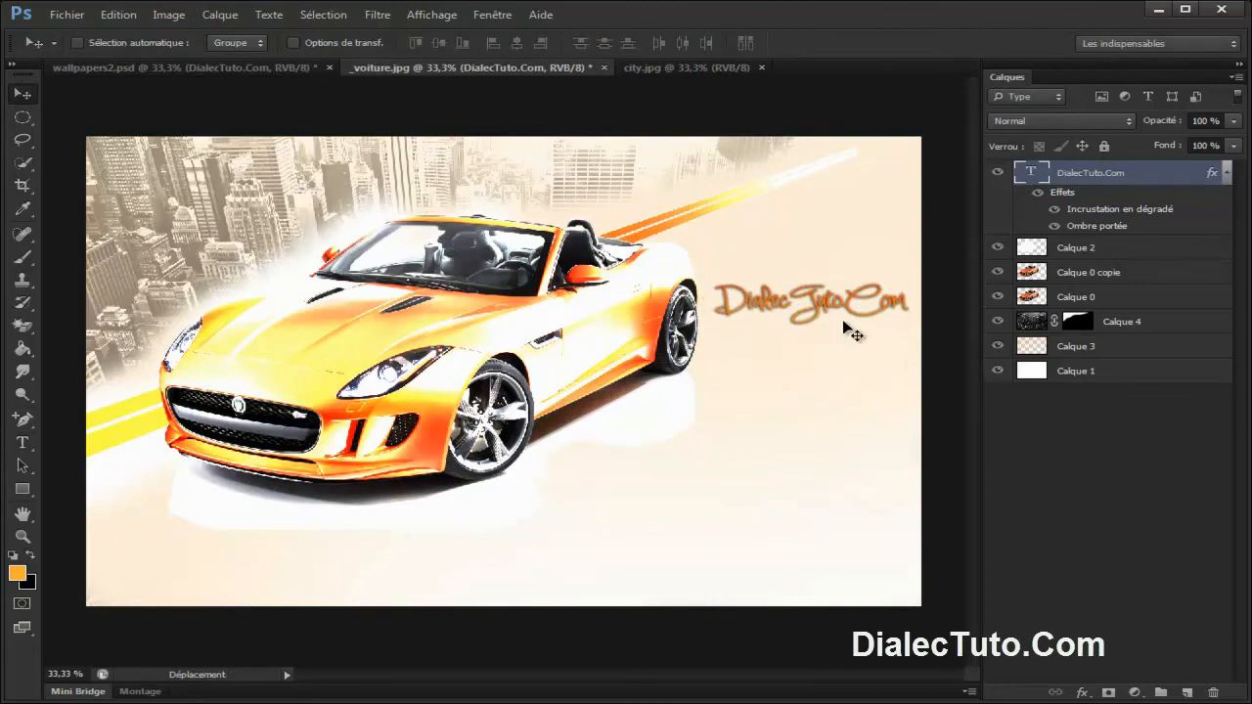
Step: Switch to Firefox to view the dafont.com page for the simply_glamorous font and its download option, and return to the desktop
left_click(1158, 12)
left_click(941, 22)
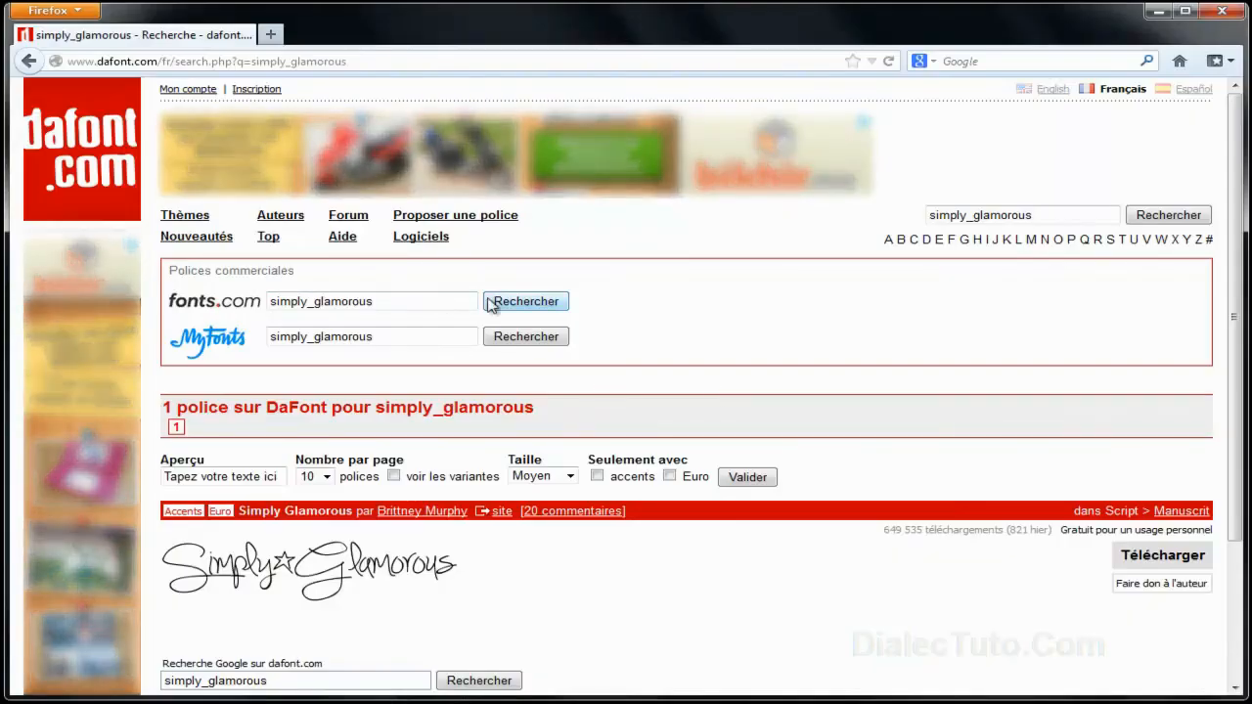
double_click(112, 61)
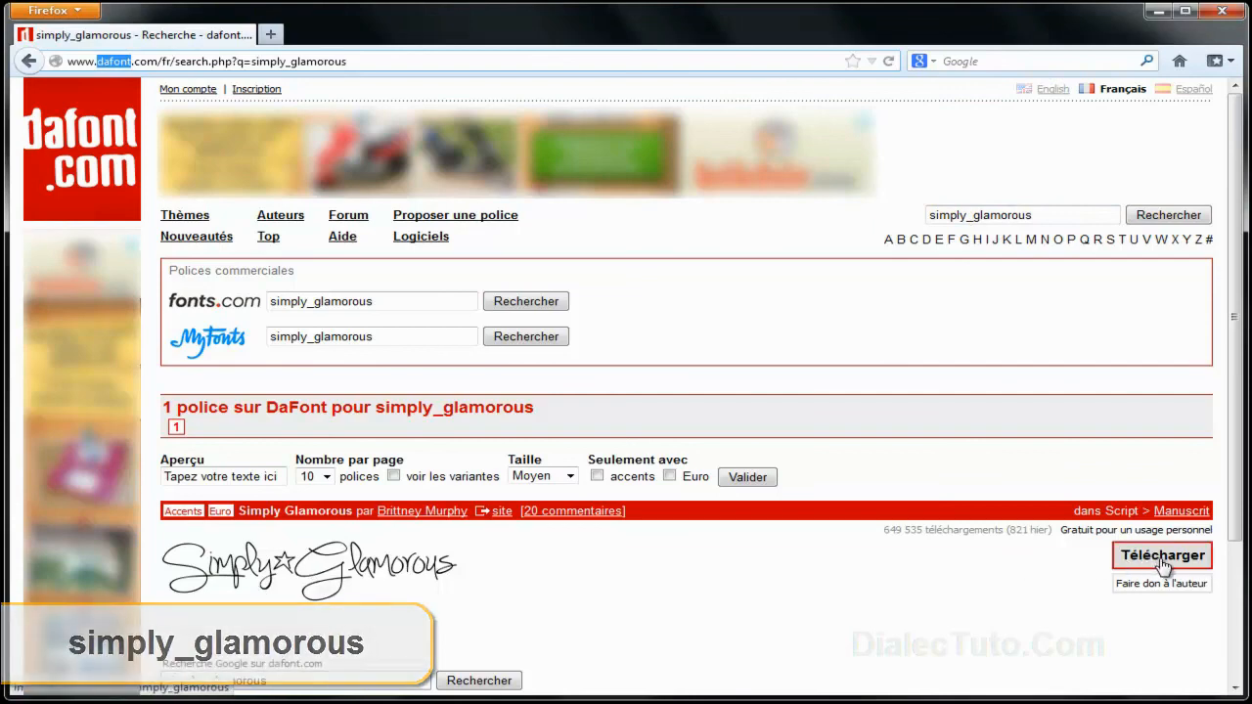
left_click(1157, 16)
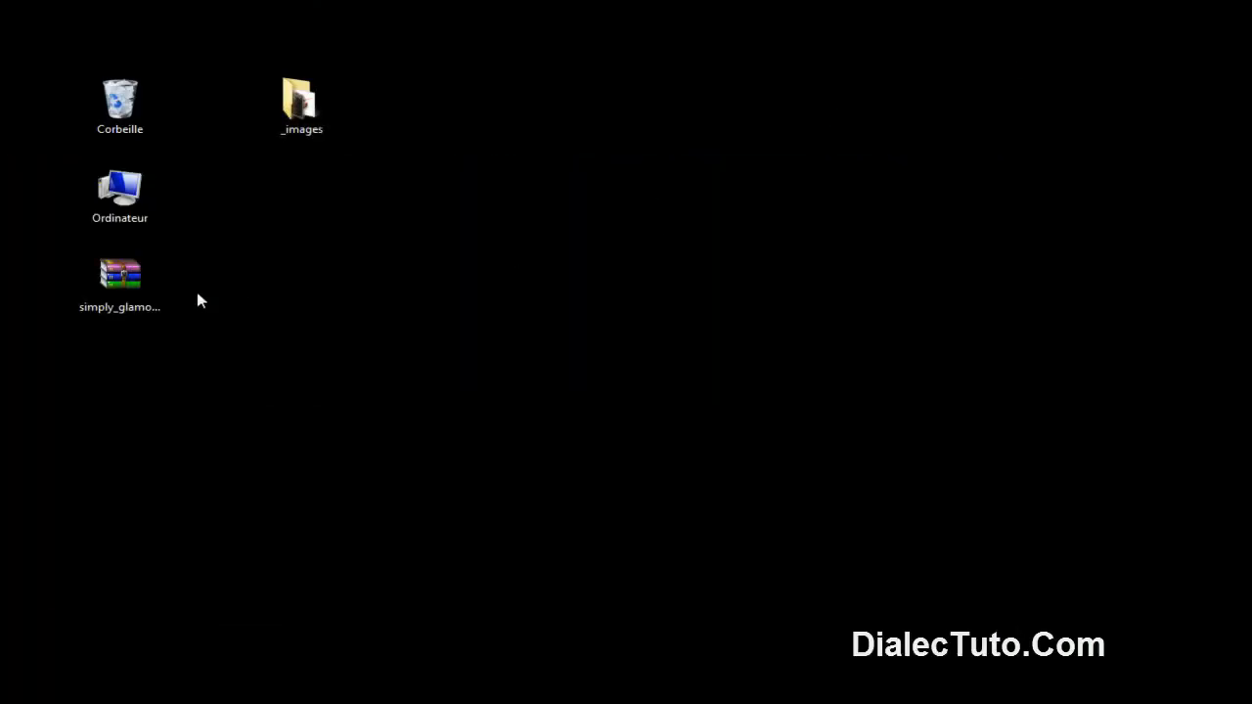
Step: Open the simply_glamorous zip archive from the desktop in WinRAR, dismiss the license reminder and open Simply Glamorous.ttf
left_click(149, 308)
double_click(122, 281)
left_click(437, 339)
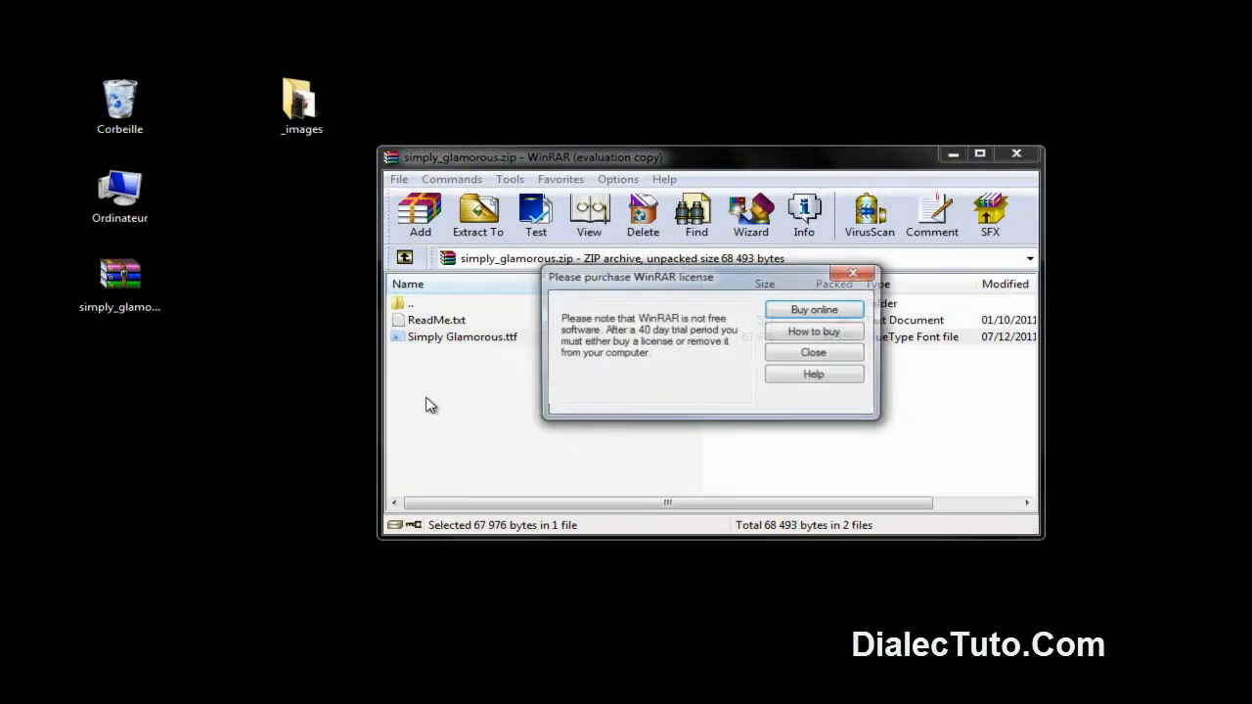
left_click(821, 356)
double_click(450, 338)
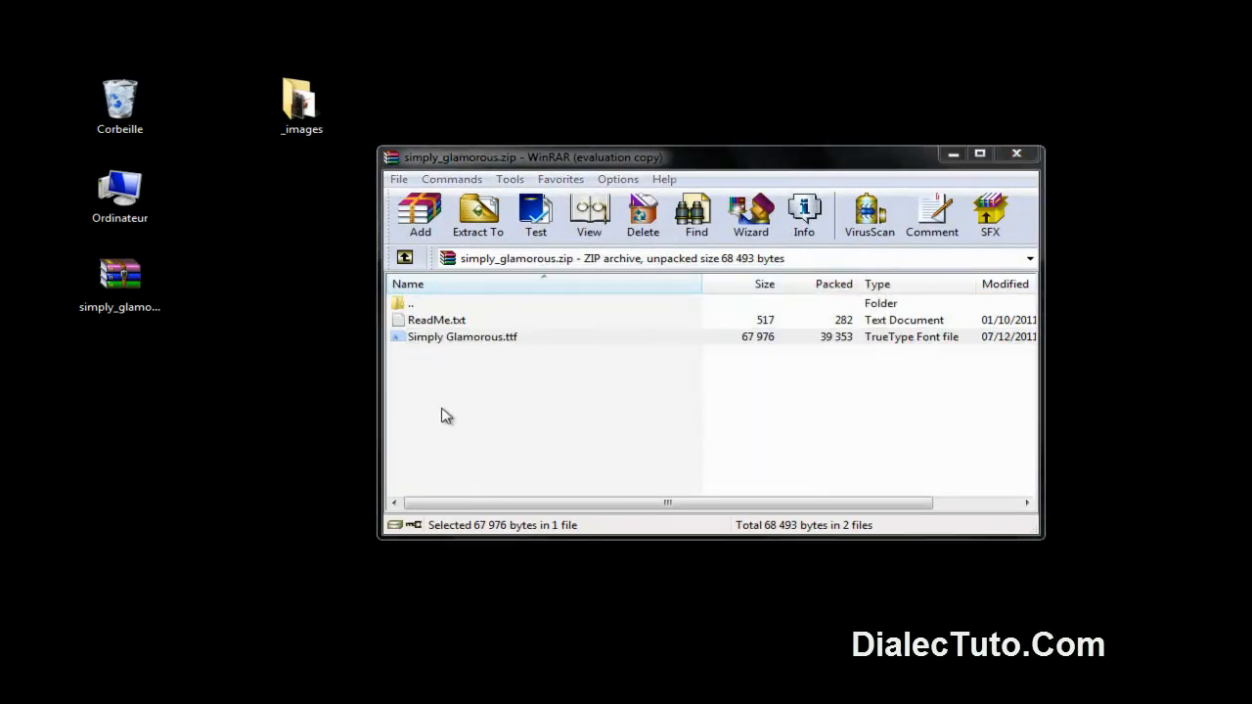
Step: Examine the Simply*Glamorous font preview and its install option, and close the preview and the archive
left_click_drag(88, 62, 424, 50)
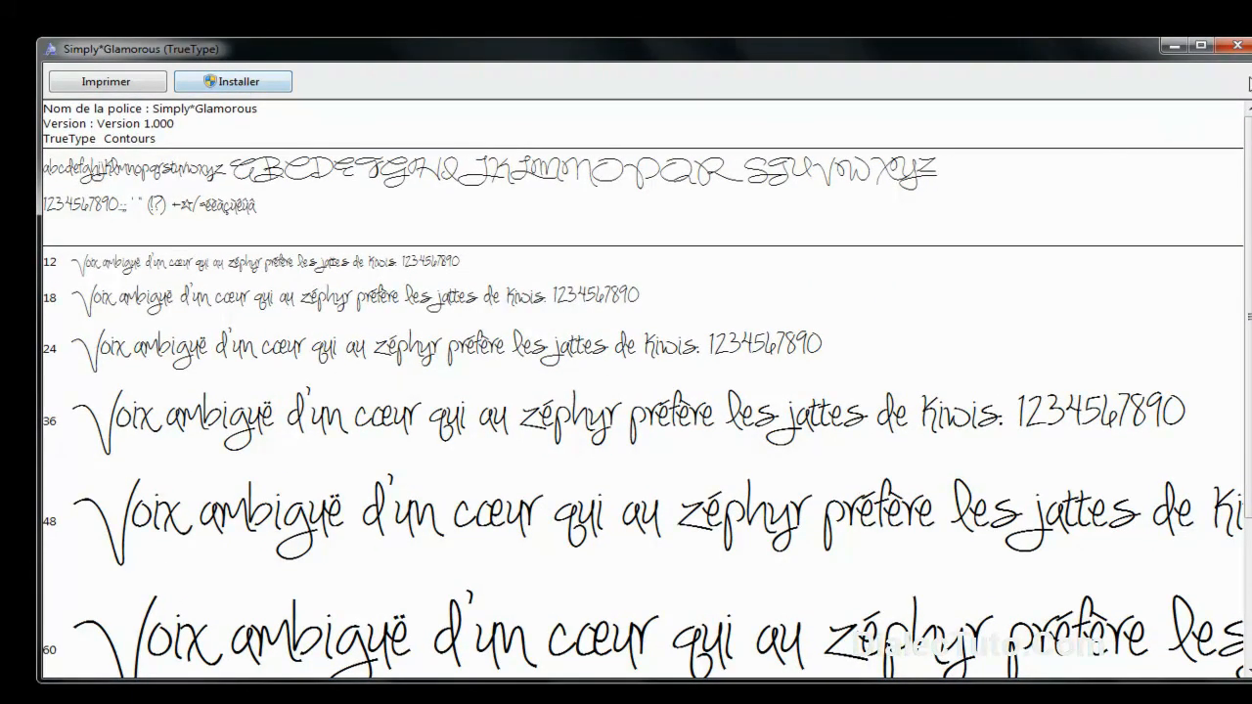
left_click(1239, 45)
left_click(1008, 161)
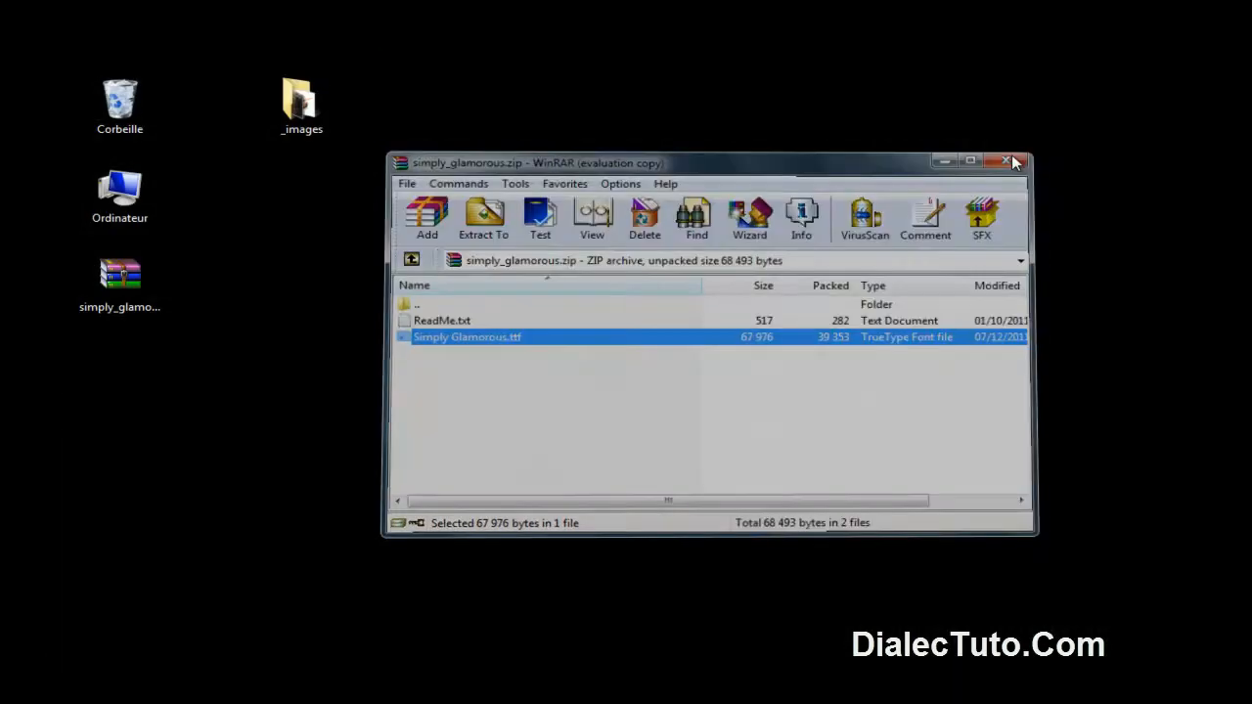